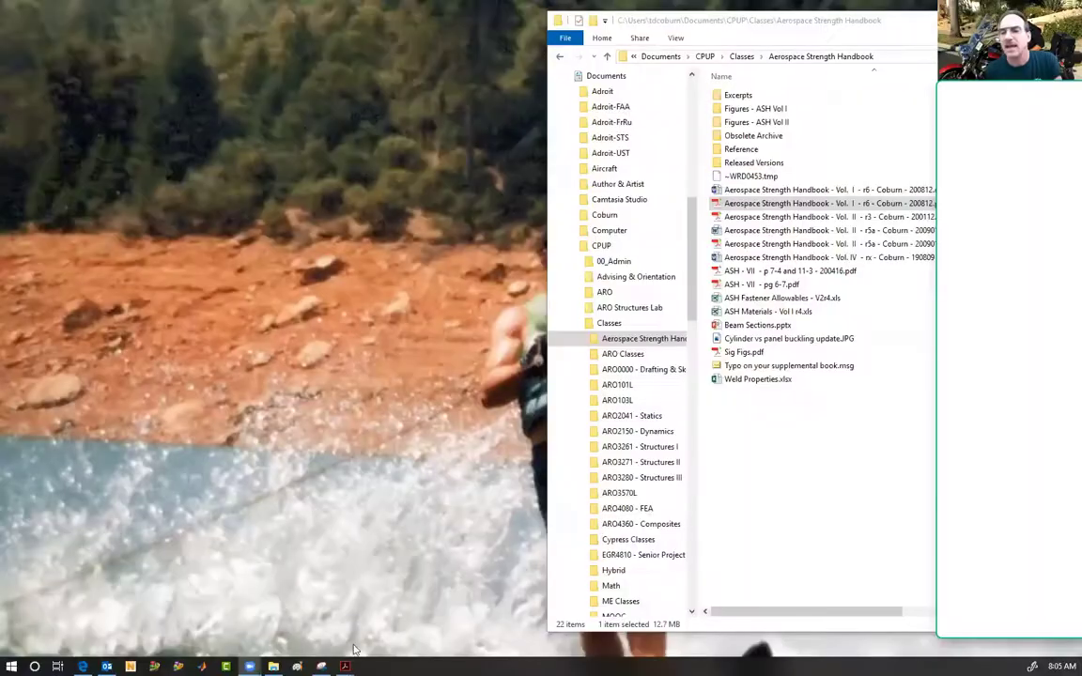
Bring up the Aerospace Strength Handbook Vol. II PDF and go to Section 4.4 on evaluating the final crack length before fast fracture
mouse_move(345, 666)
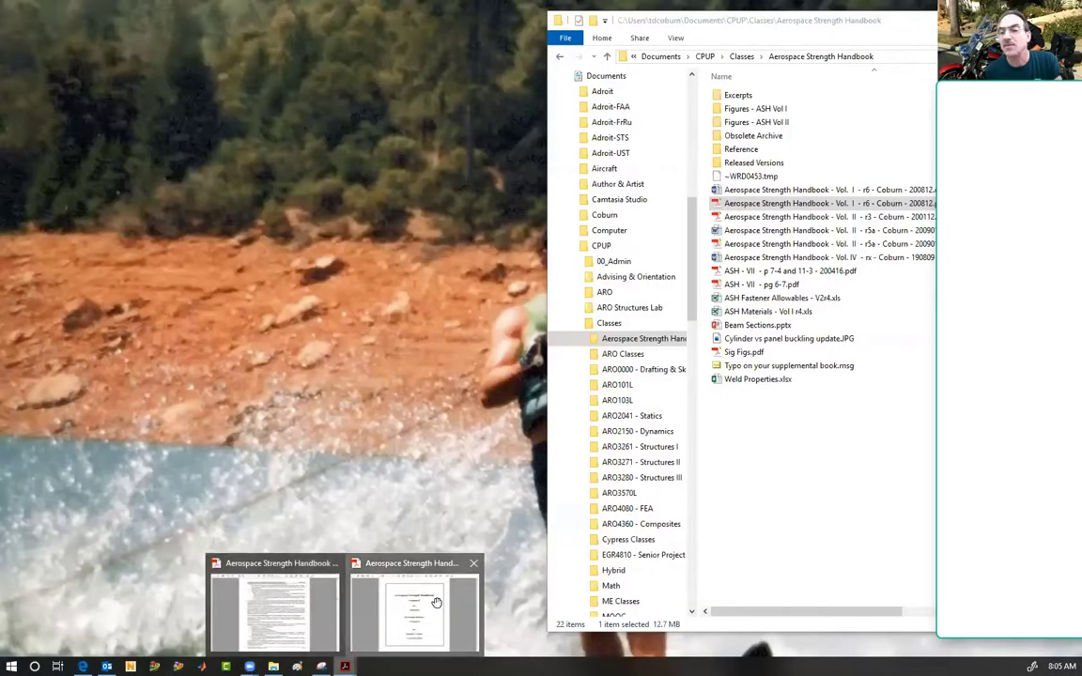
left_click(313, 614)
left_click(420, 54)
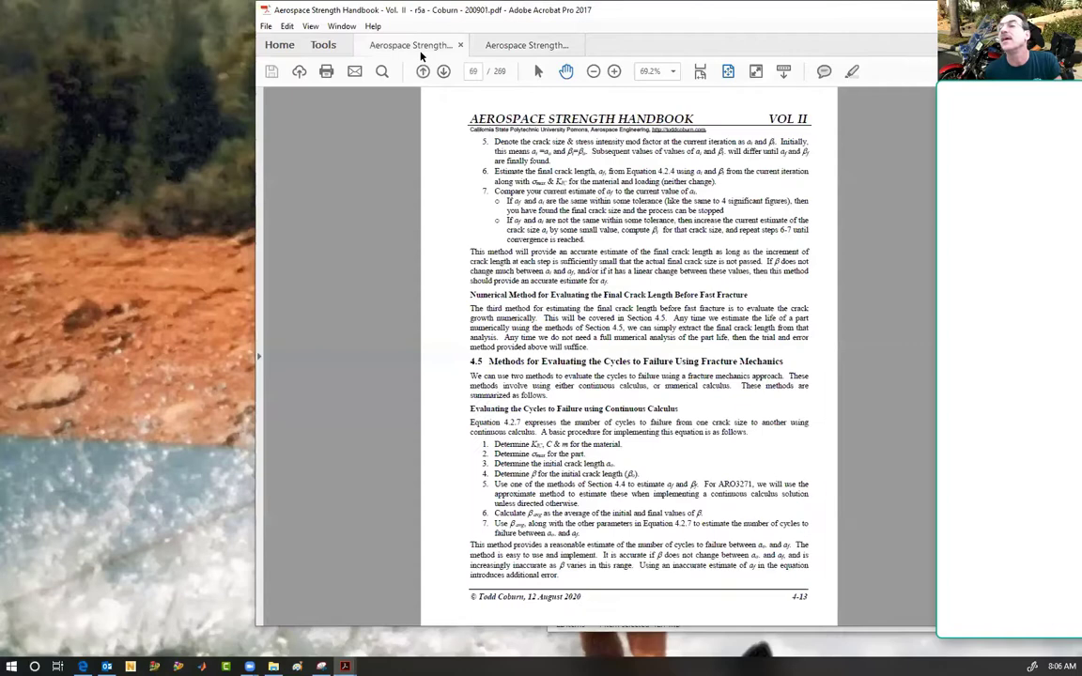
scroll(645, 392, "up", 6)
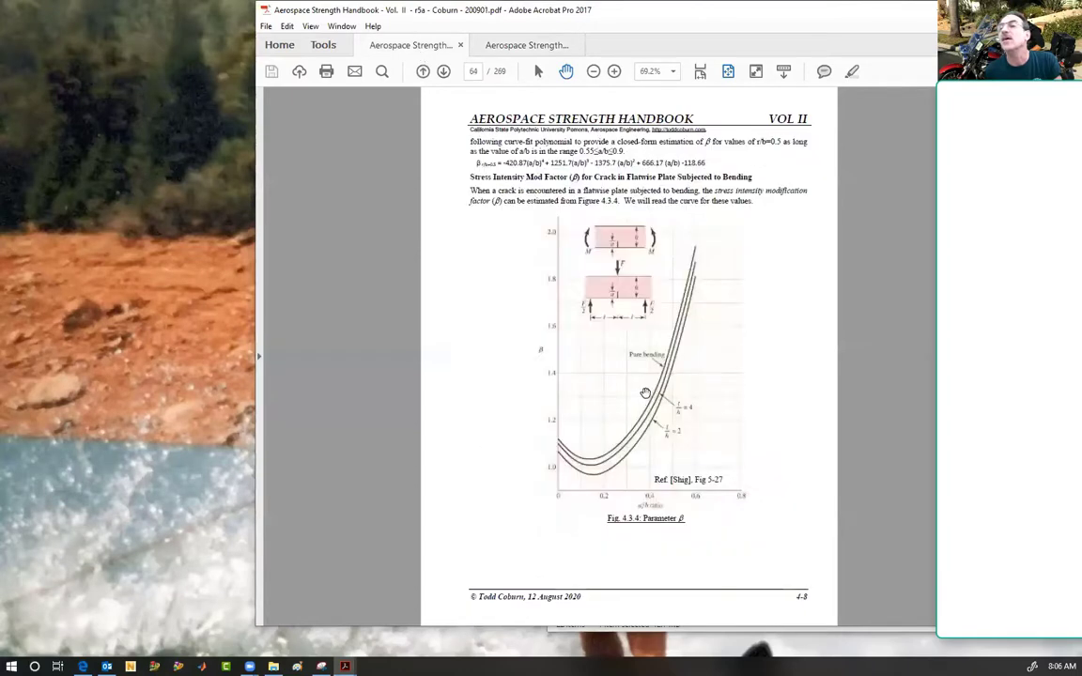
scroll(645, 392, "down", 3)
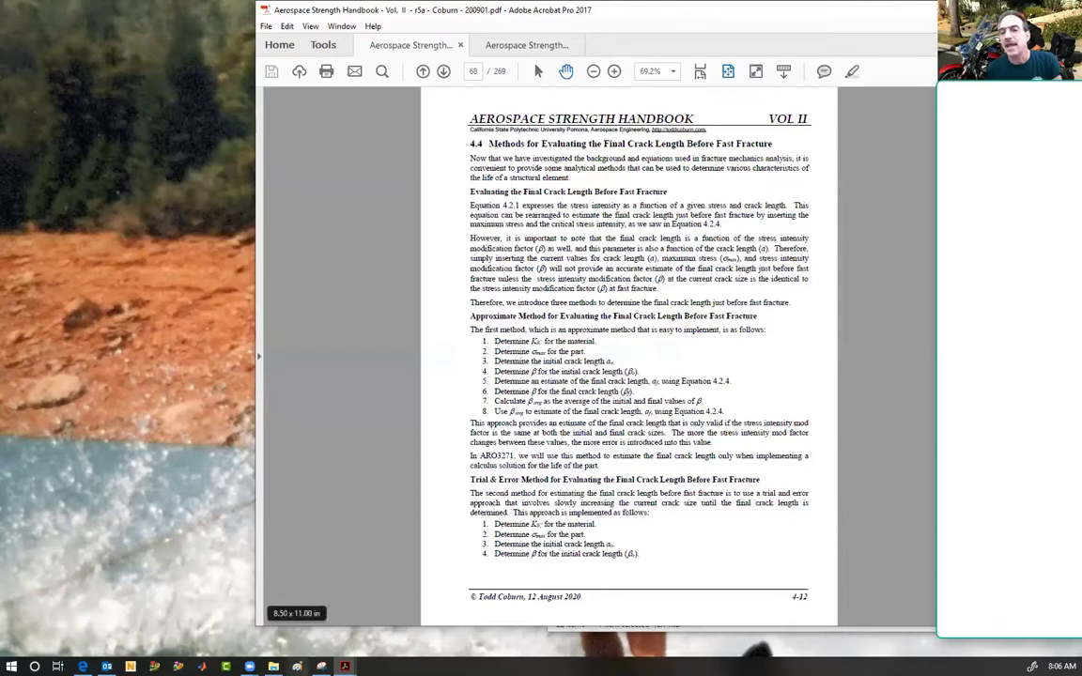
Switch to a blank Paint drawing and enlarge its canvas to 1076 × 700 px
left_click(297, 665)
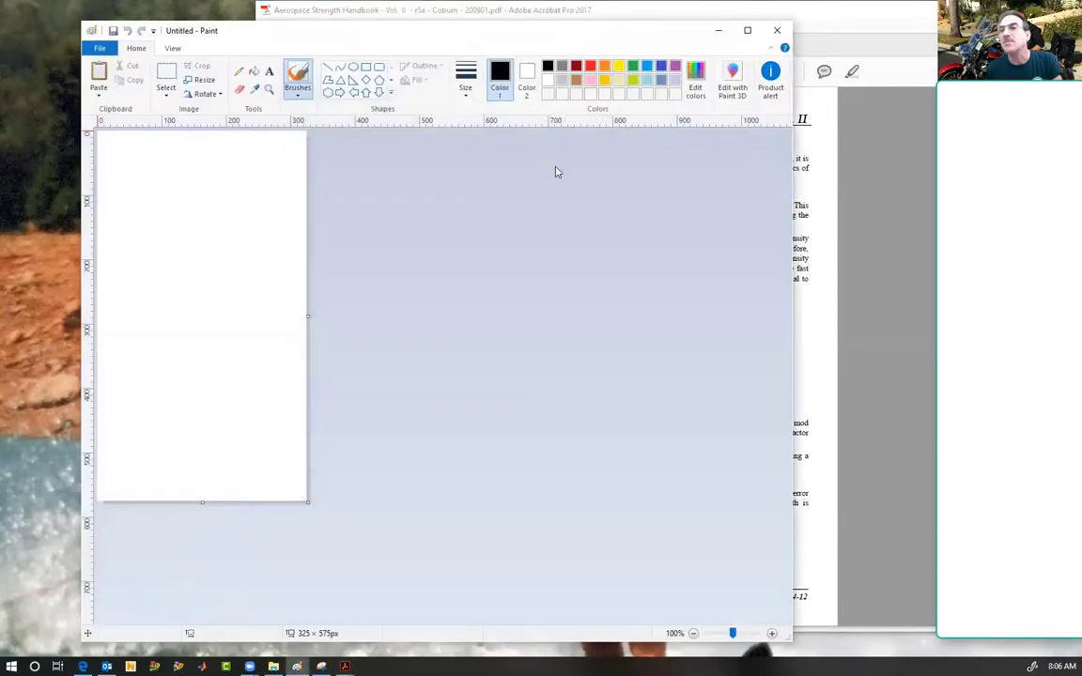
left_click(777, 30)
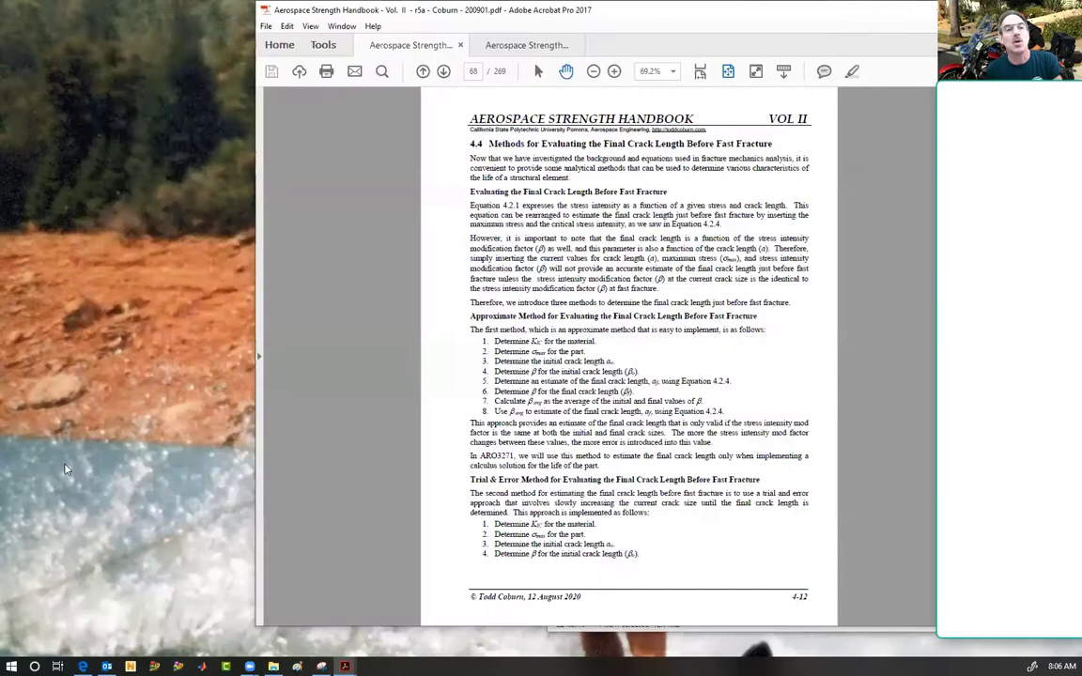
left_click(296, 665)
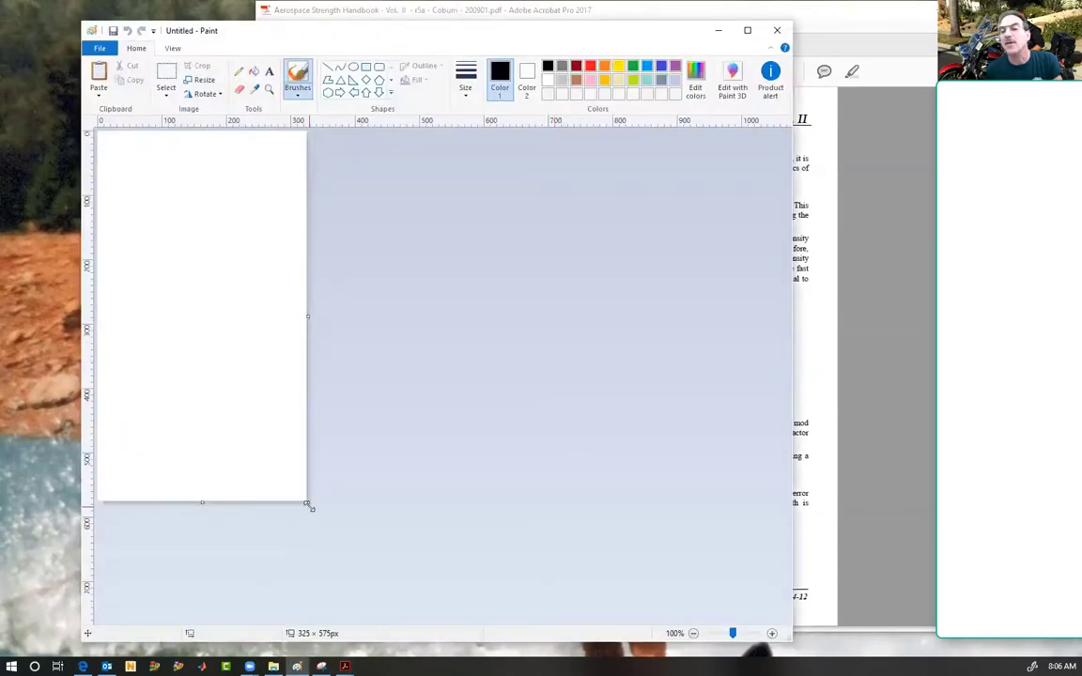
mouse_move(309, 506)
left_mouse_down()
mouse_move(507, 502)
mouse_move(790, 587)
left_mouse_up()
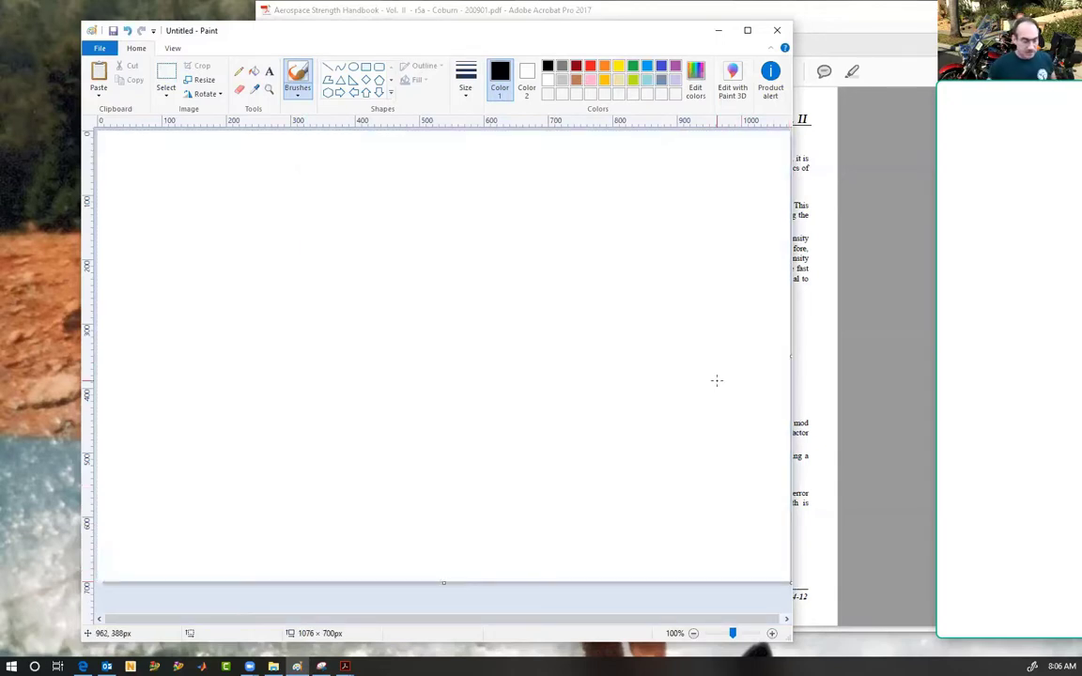
Handwrite an iteration table with headings NO, ai, βi and KI, and fill the first row with 1, .001 and two dashes
mouse_move(174, 230)
left_mouse_down()
mouse_move(171, 240)
mouse_move(192, 224)
mouse_move(243, 242)
left_mouse_up()
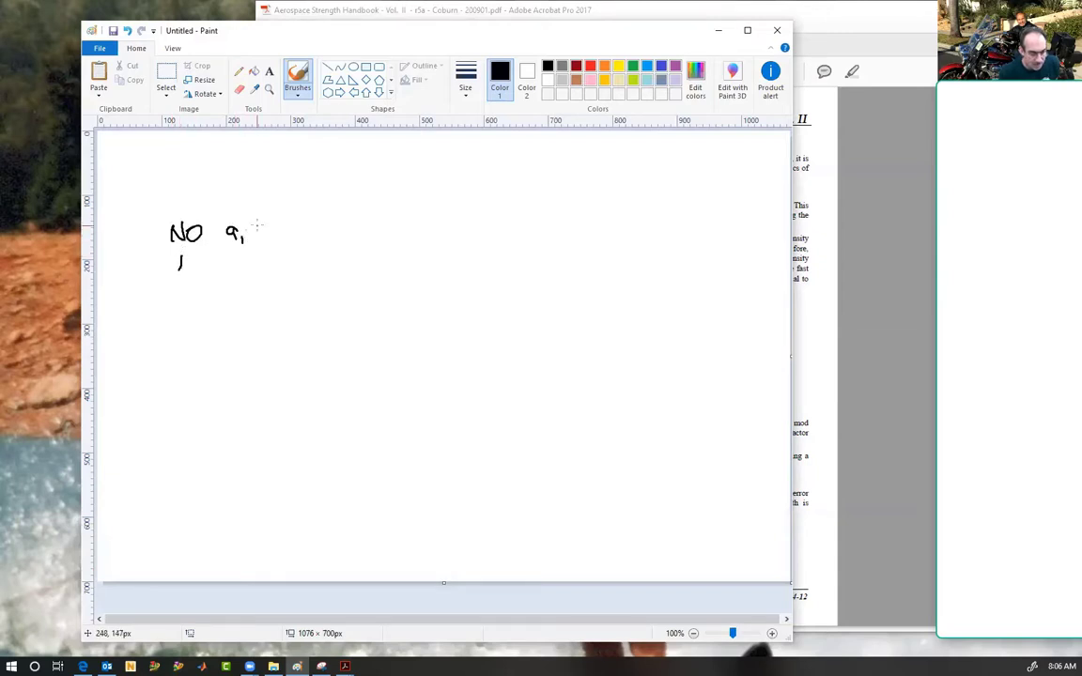
left_click(219, 269)
left_click_drag(228, 259, 248, 271)
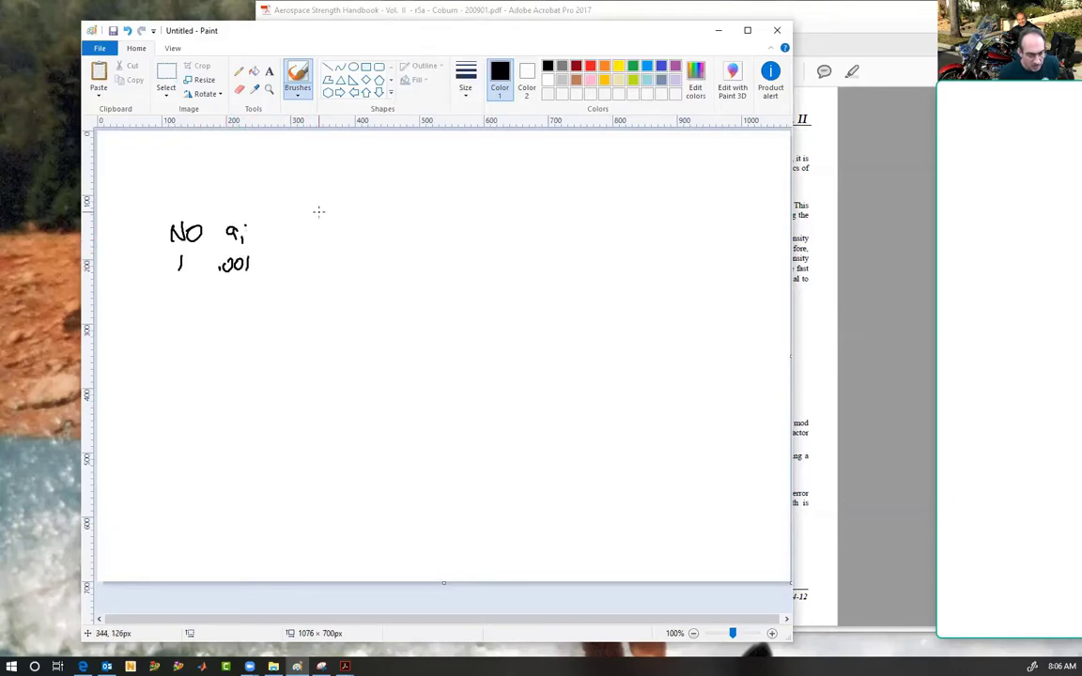
mouse_move(287, 222)
left_mouse_down()
mouse_move(283, 242)
mouse_move(300, 233)
mouse_move(299, 267)
left_mouse_up()
left_click(303, 217)
left_click(284, 265)
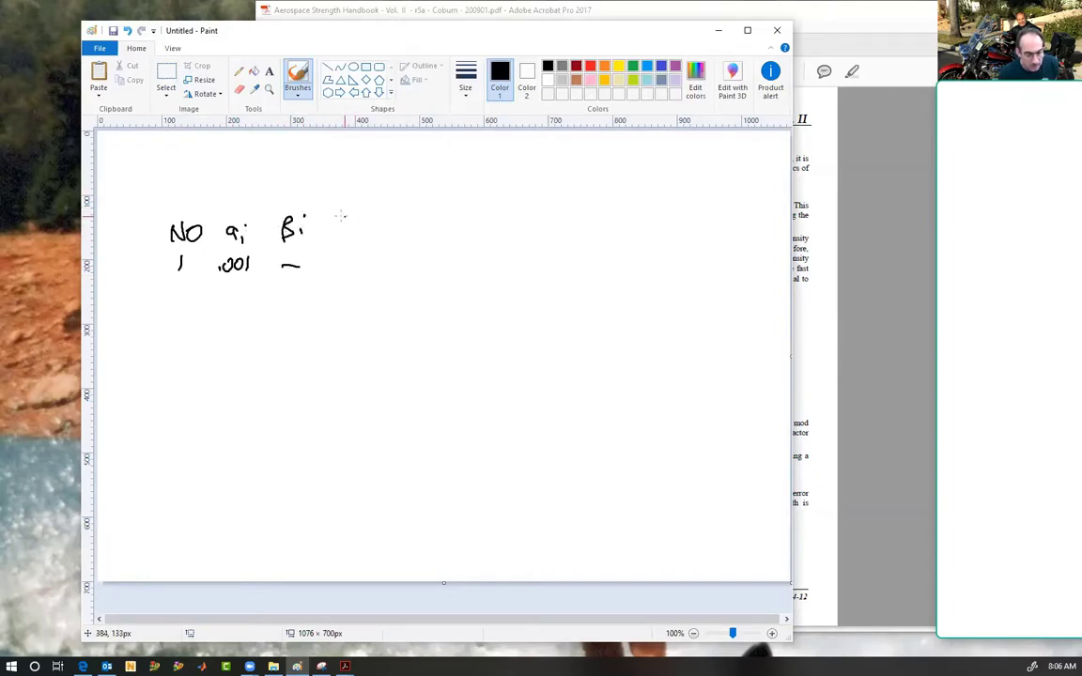
left_click_drag(341, 217, 350, 232)
left_click_drag(356, 221, 357, 260)
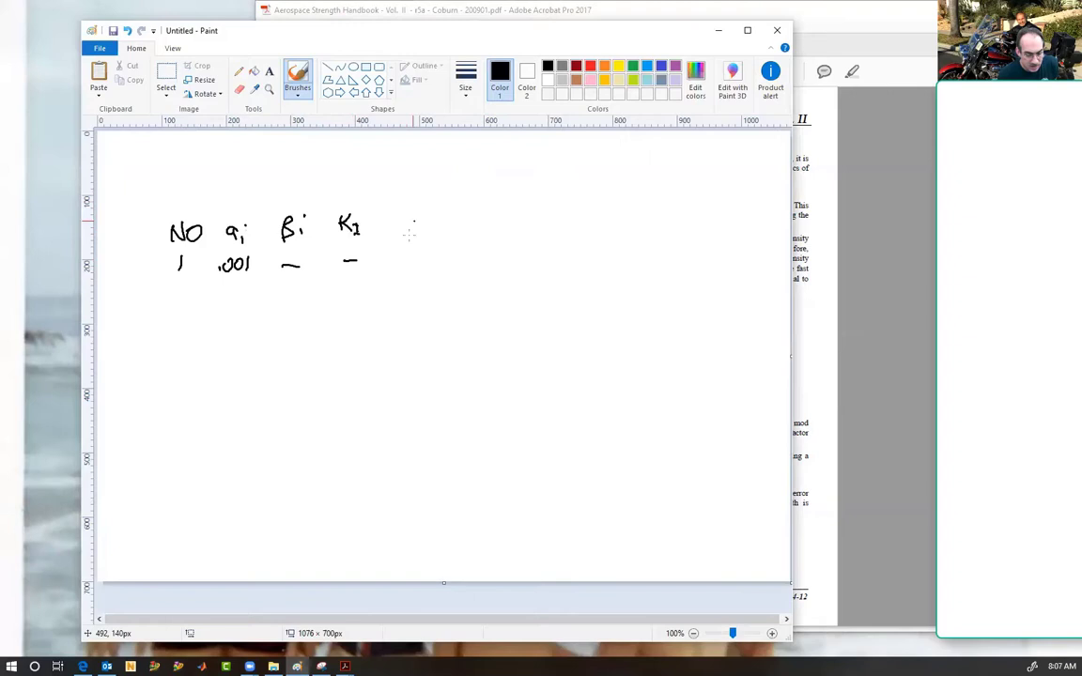
Draw an arrow from the KI heading to a handwritten KIC, and scribble over both with a zigzag stroke
left_click_drag(376, 215, 412, 194)
mouse_move(401, 191)
left_mouse_down()
mouse_move(408, 203)
mouse_move(442, 192)
left_mouse_up()
mouse_move(456, 176)
left_mouse_down()
mouse_move(459, 191)
mouse_move(477, 193)
left_mouse_up()
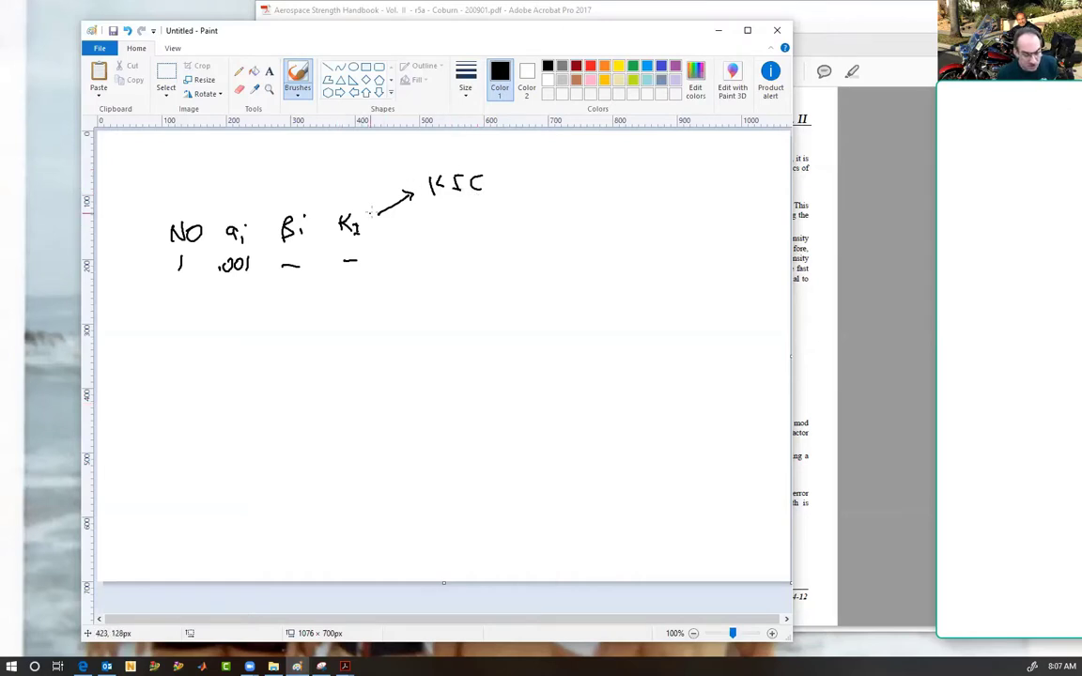
mouse_move(374, 213)
left_mouse_down()
mouse_move(422, 173)
mouse_move(481, 183)
left_mouse_up()
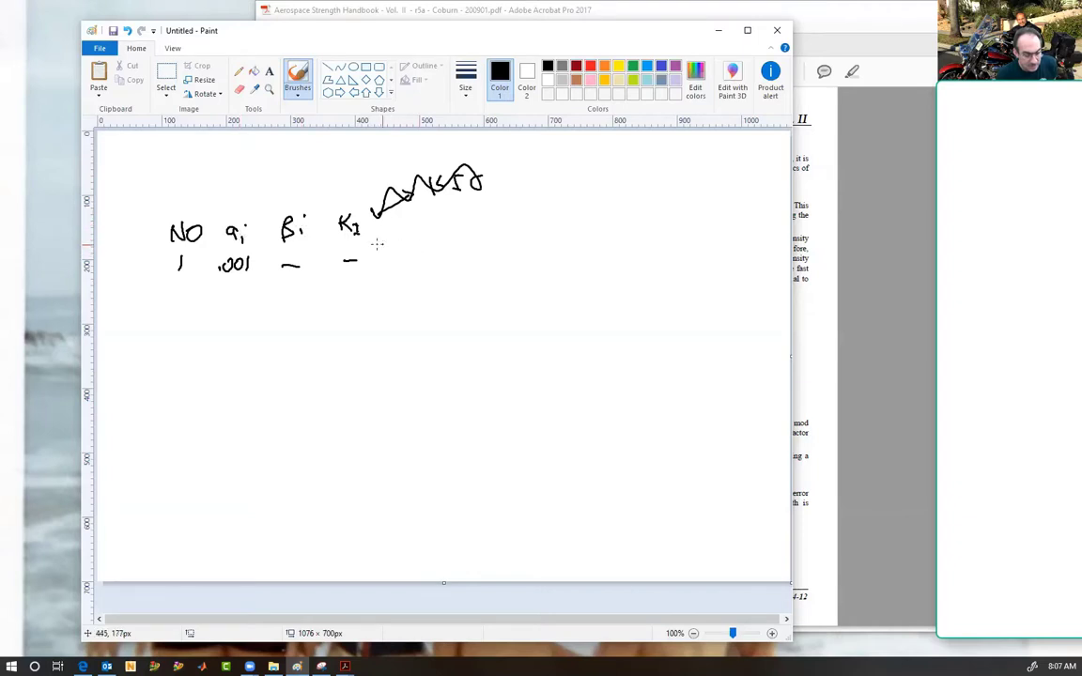
Add an af column with a sketched box in the first row, and place dots in the next row under ai and βi
left_click_drag(411, 222, 431, 241)
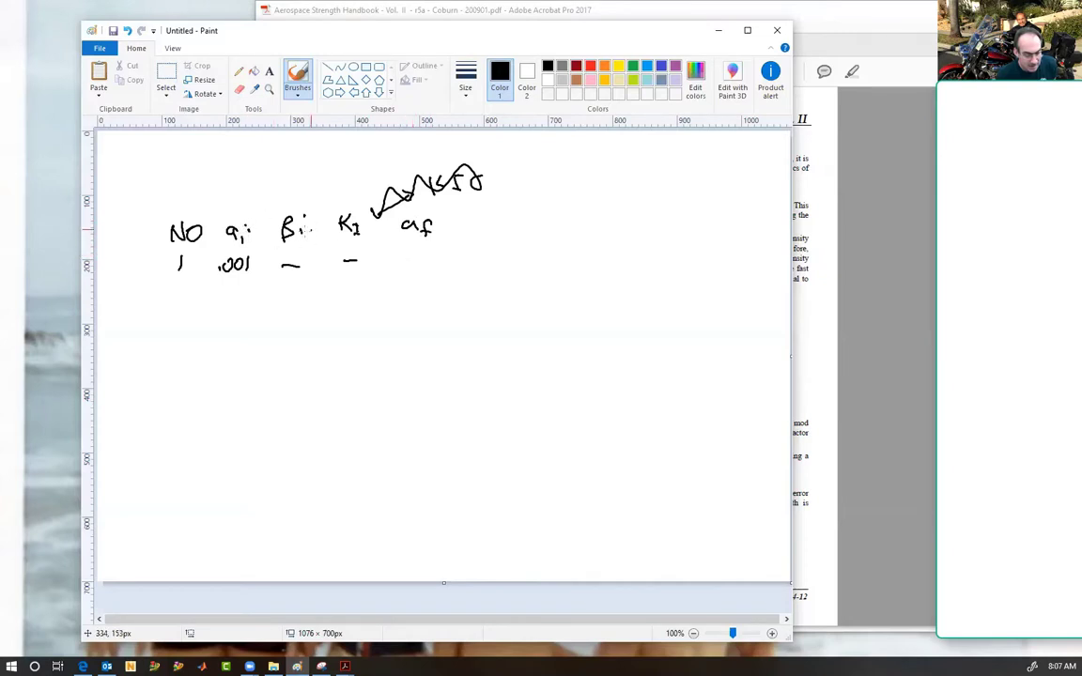
left_click(451, 244)
mouse_move(399, 261)
left_mouse_down()
mouse_move(429, 265)
mouse_move(401, 250)
left_mouse_up()
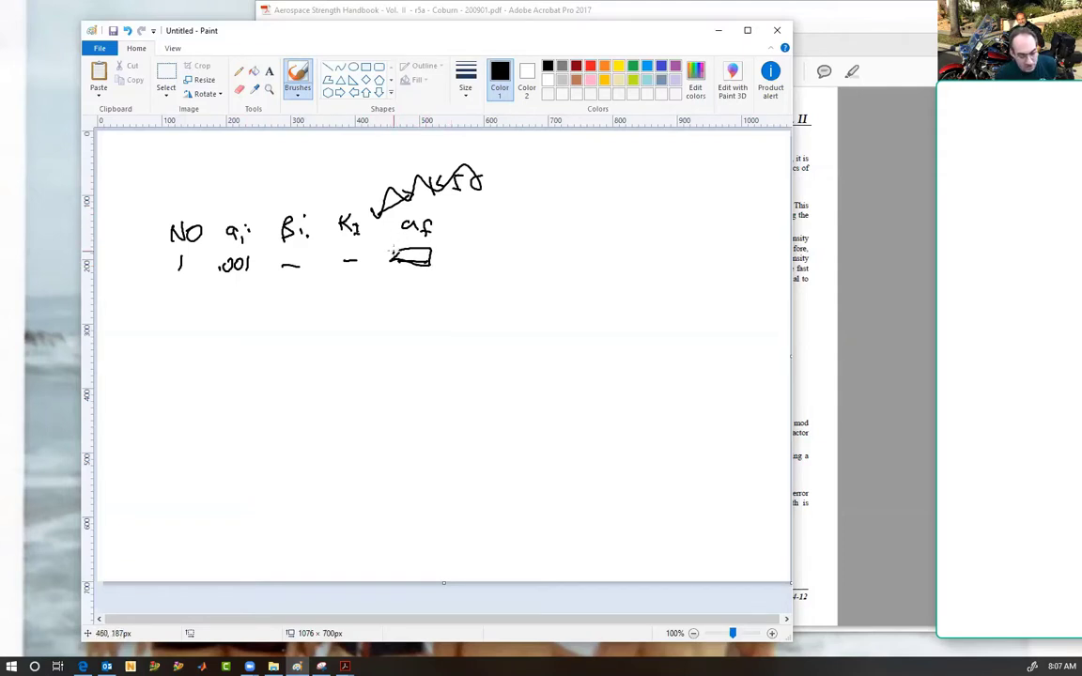
left_click_drag(392, 259, 431, 254)
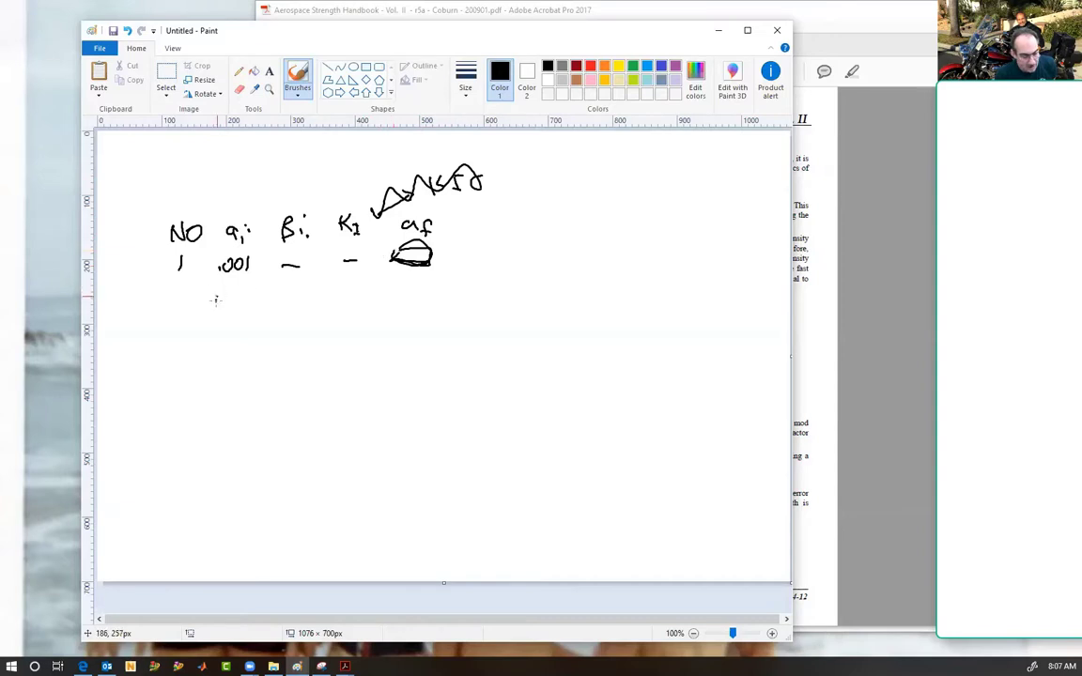
left_click(216, 299)
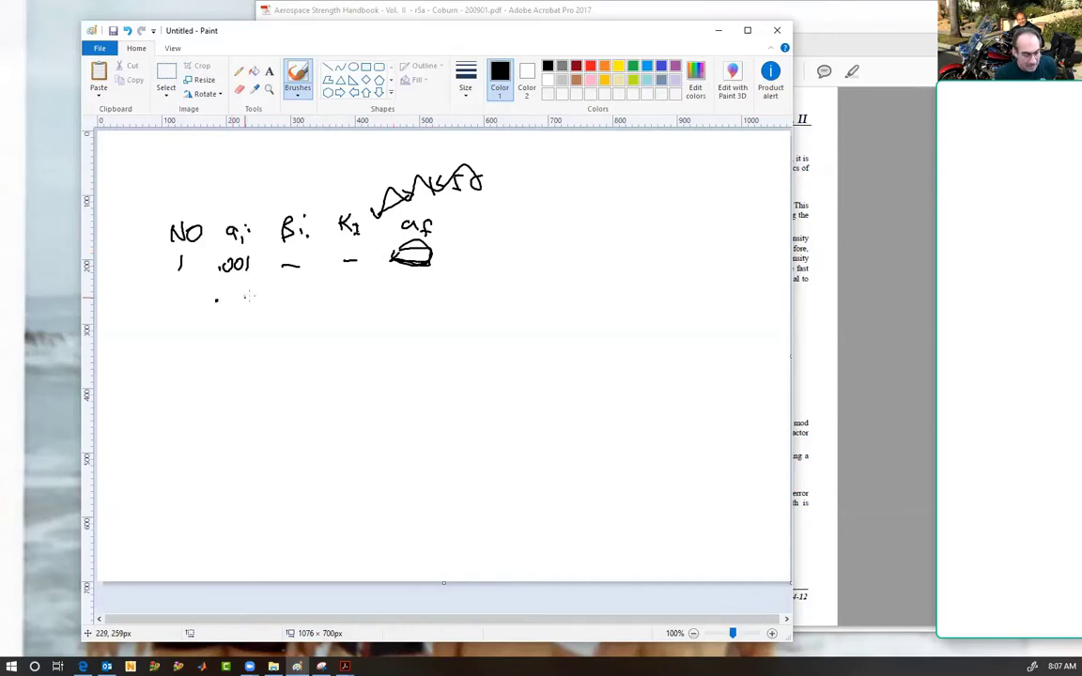
left_click(290, 299)
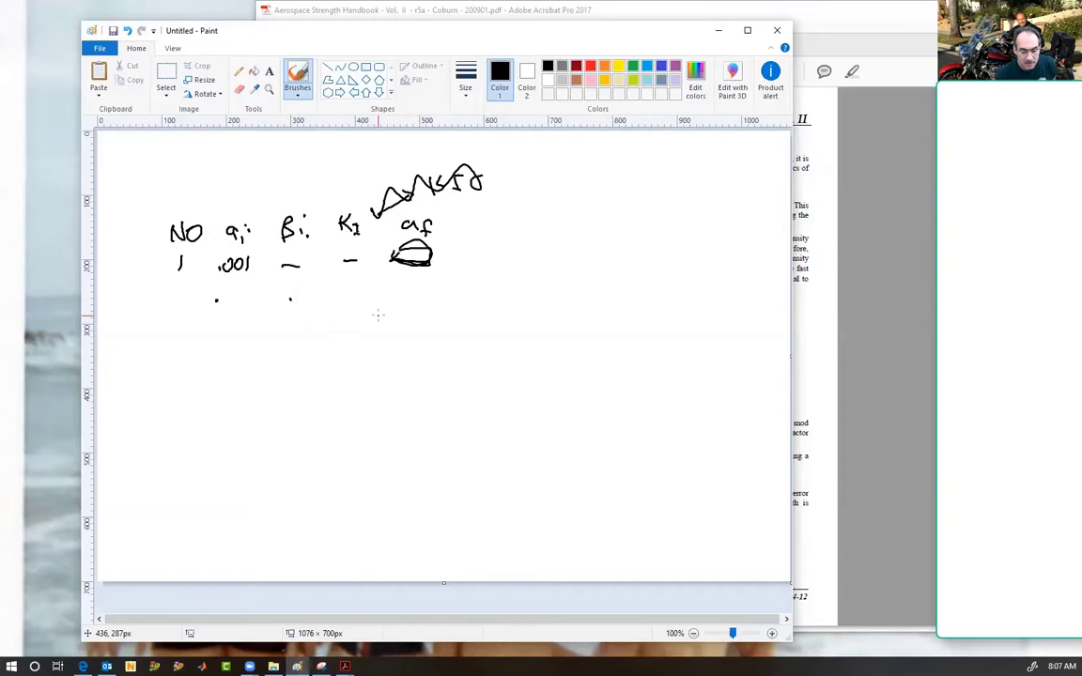
Sketch a rising curve with two axes beside the table and mark a point at each end of the curve
left_click_drag(542, 309, 746, 197)
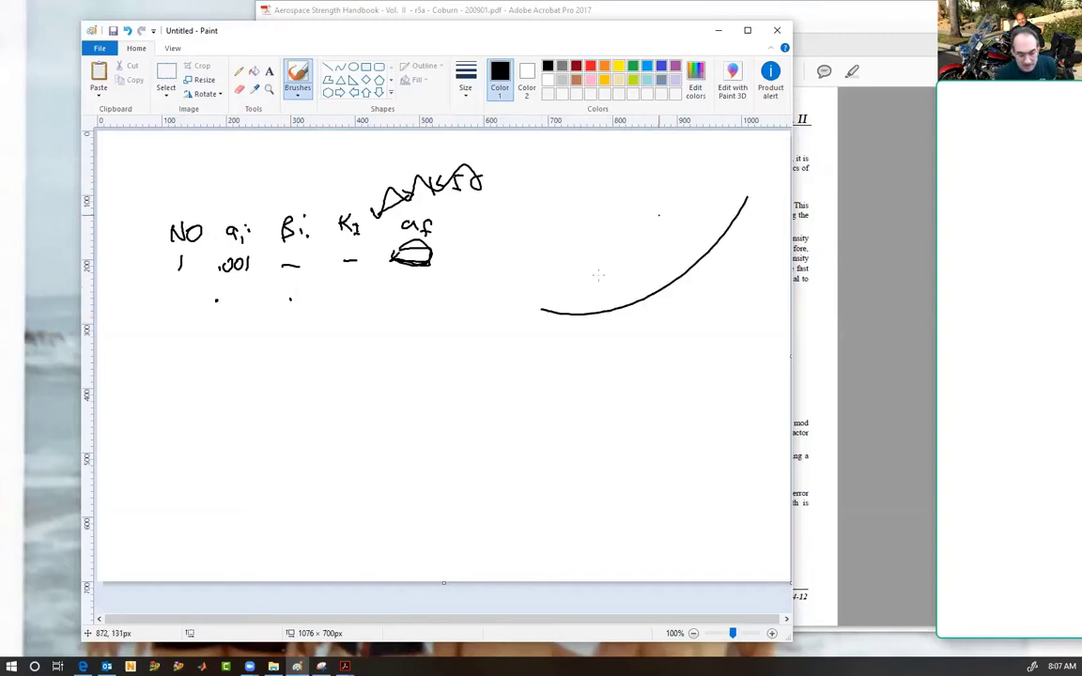
left_click_drag(552, 313, 557, 310)
left_click_drag(528, 216, 735, 360)
left_click_drag(740, 208, 744, 209)
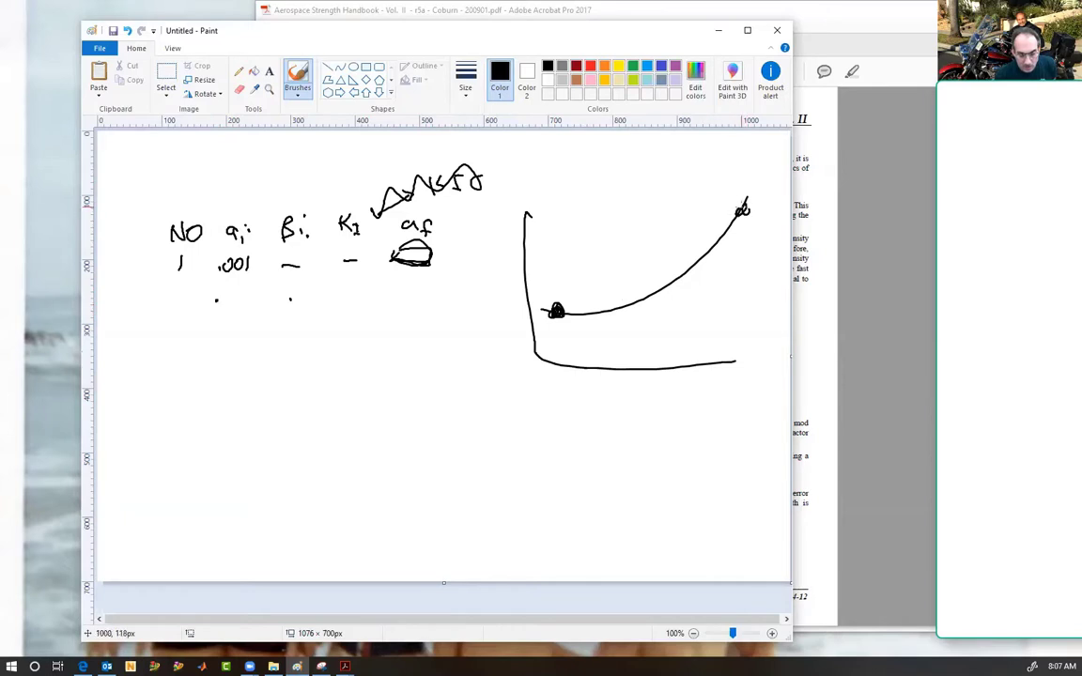
Draw straight slope lines at the curve's marked points, connect both ends with a straight line, and retrace the curve
left_click_drag(516, 312, 704, 319)
mouse_move(746, 201)
left_mouse_down()
mouse_move(772, 153)
mouse_move(657, 387)
left_mouse_up()
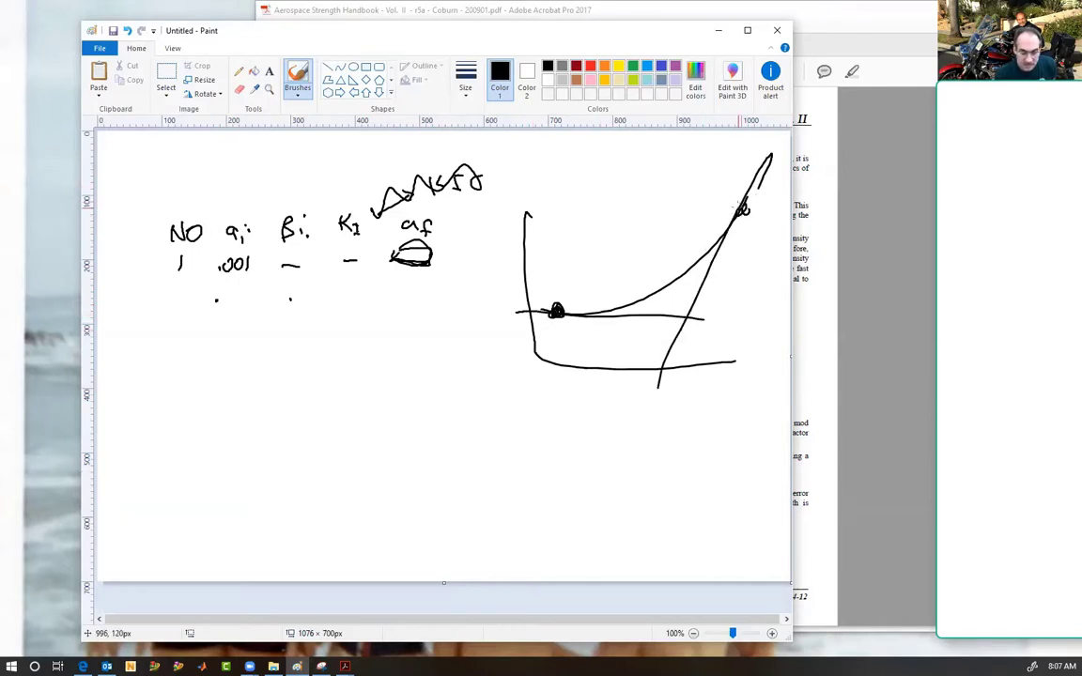
mouse_move(738, 218)
left_mouse_down()
mouse_move(755, 205)
mouse_move(752, 188)
left_mouse_up()
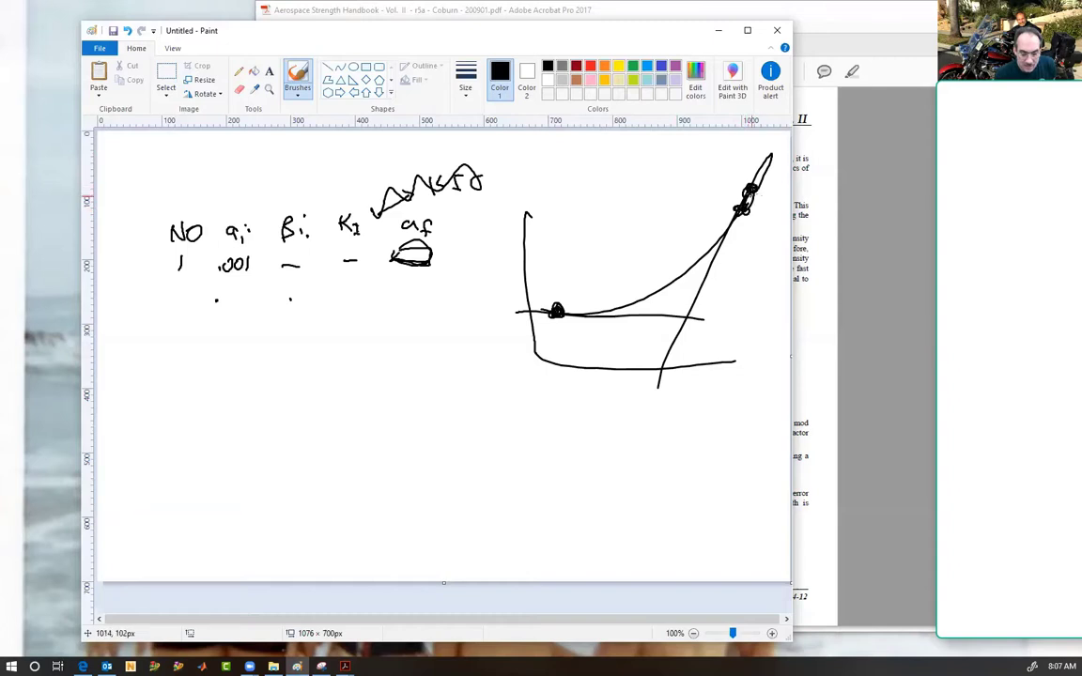
mouse_move(565, 310)
left_mouse_down()
mouse_move(602, 316)
mouse_move(644, 299)
mouse_move(607, 304)
mouse_move(612, 297)
mouse_move(632, 317)
mouse_move(580, 324)
mouse_move(676, 327)
left_mouse_up()
left_click_drag(752, 213, 680, 294)
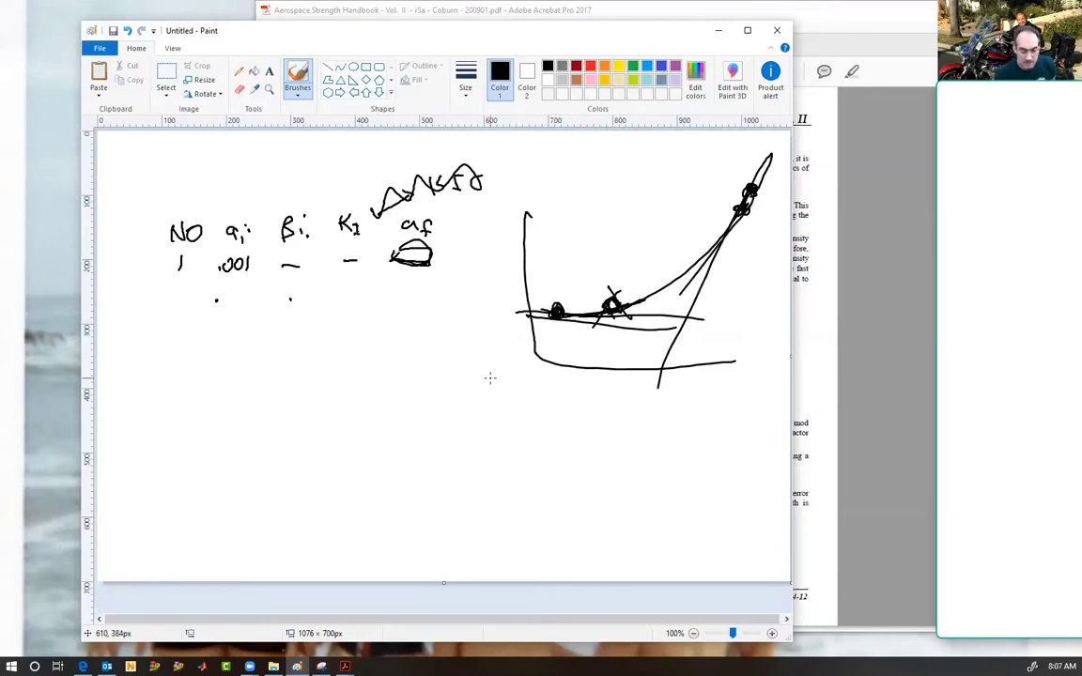
left_click_drag(564, 312, 805, 156)
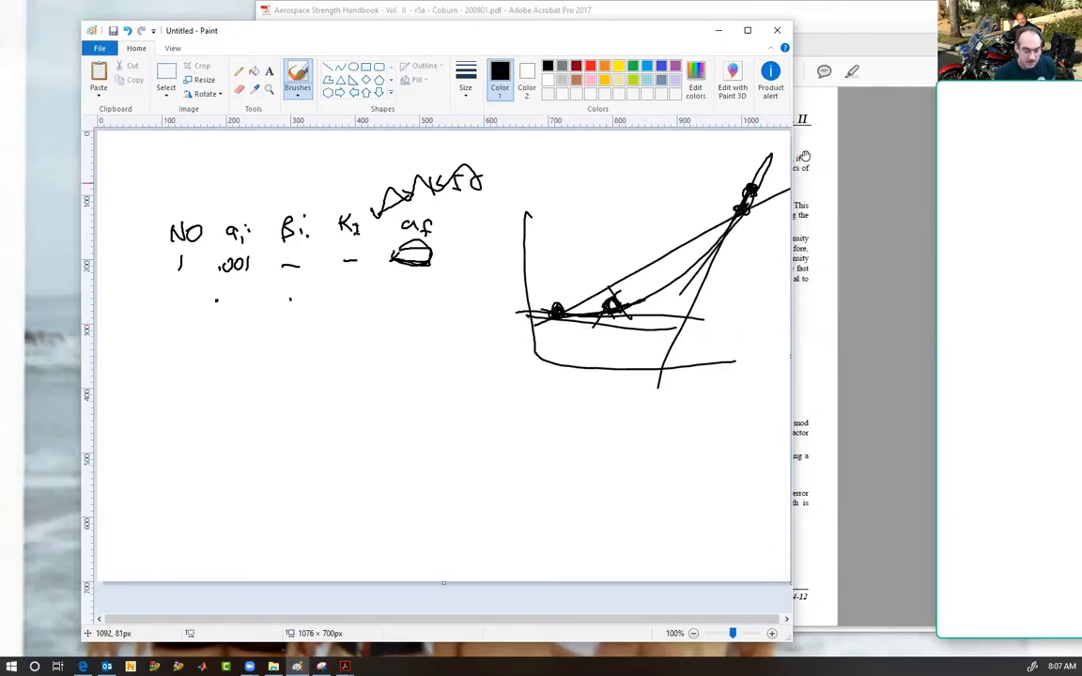
left_click(357, 305)
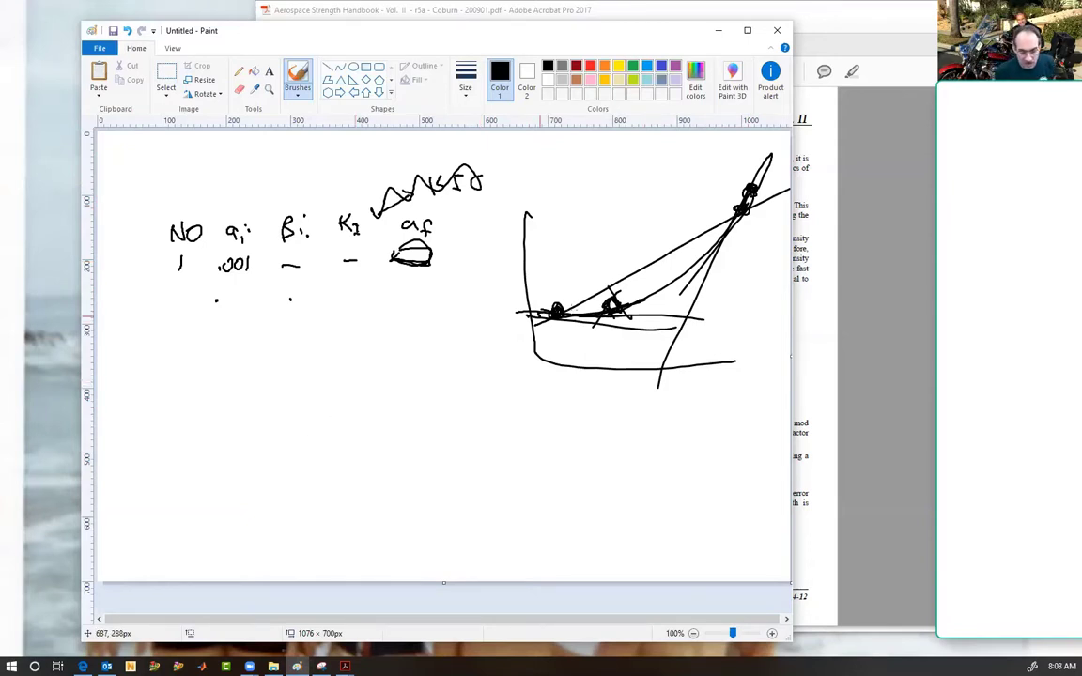
left_click_drag(639, 298, 761, 155)
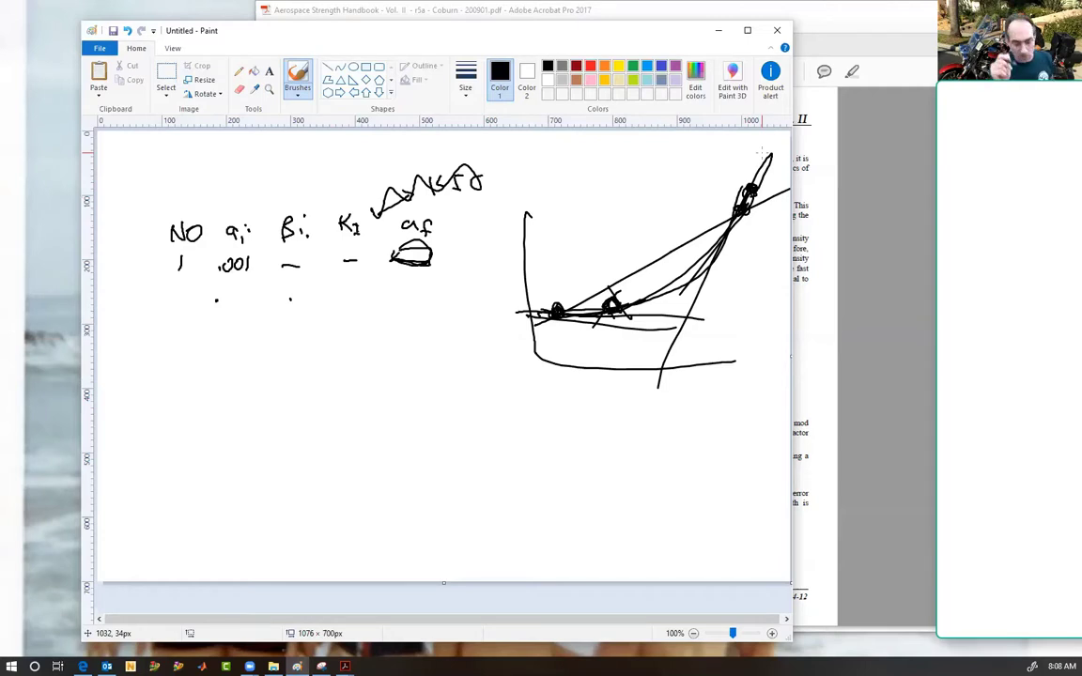
Draw vertical lines across the graph near the start and the steep end of the curve to mark increments
left_click_drag(553, 272, 557, 380)
left_click_drag(588, 280, 600, 410)
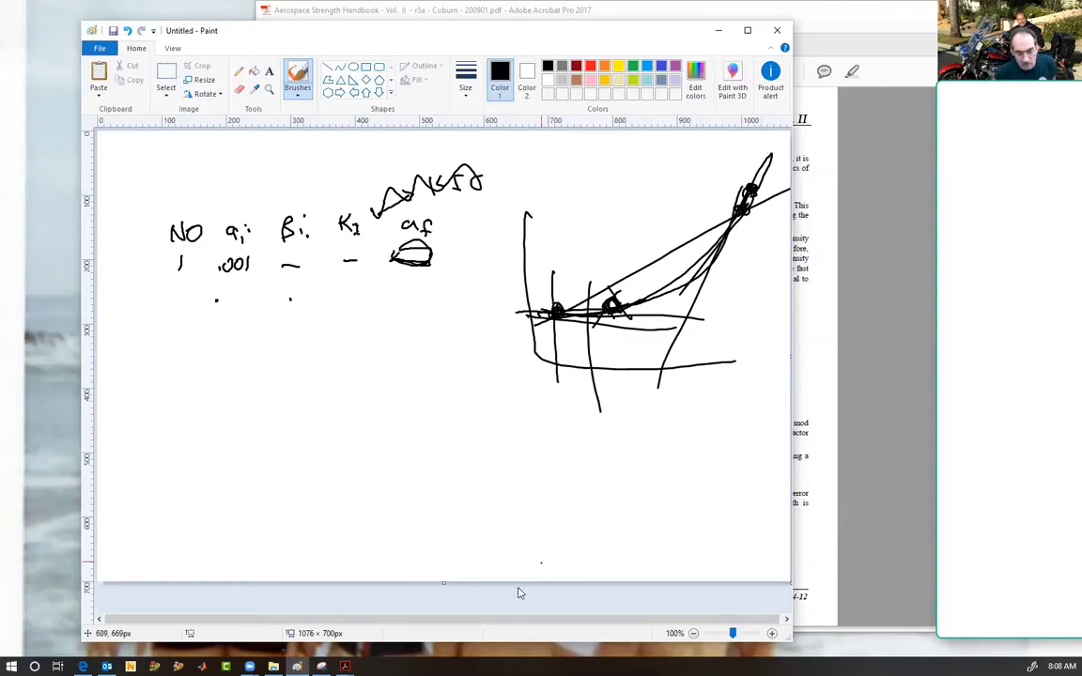
left_click_drag(680, 245, 702, 402)
left_click_drag(700, 218, 728, 400)
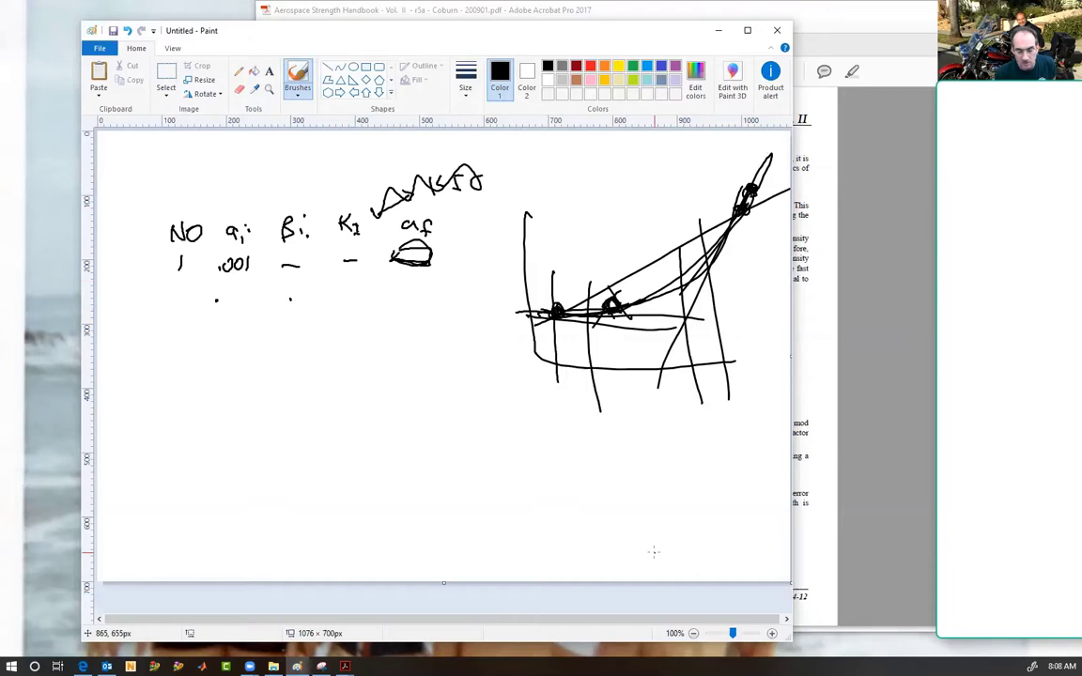
left_click_drag(545, 269, 568, 399)
left_click_drag(719, 212, 710, 355)
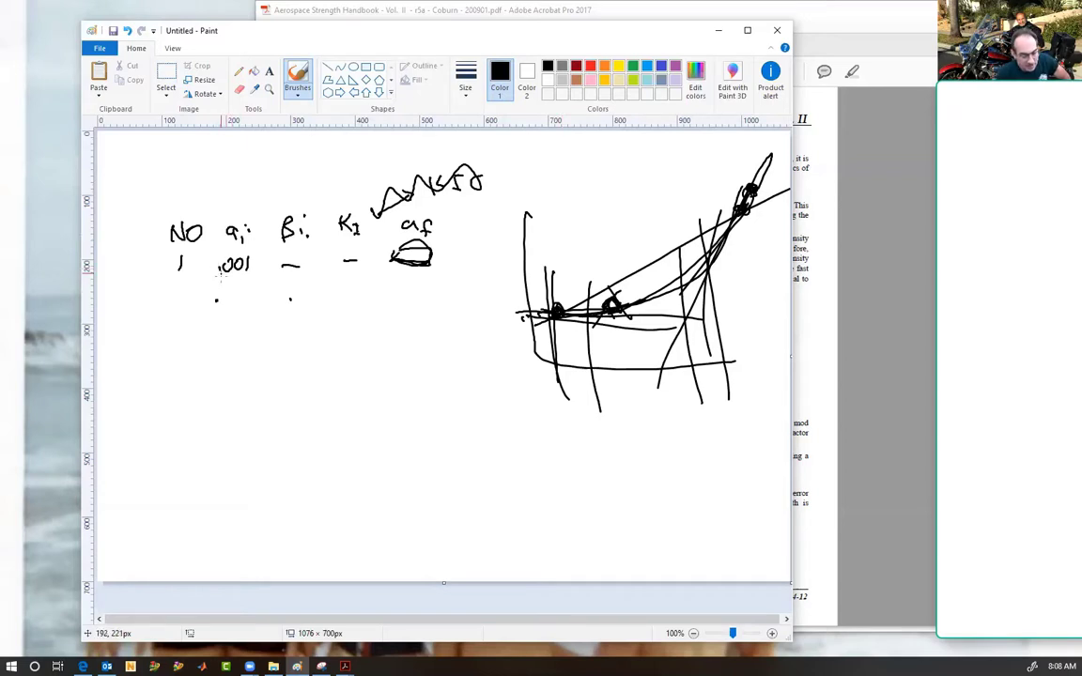
Add dots below the table's first row, mark over the af box, and draw an angular mark beside it
left_click(219, 280)
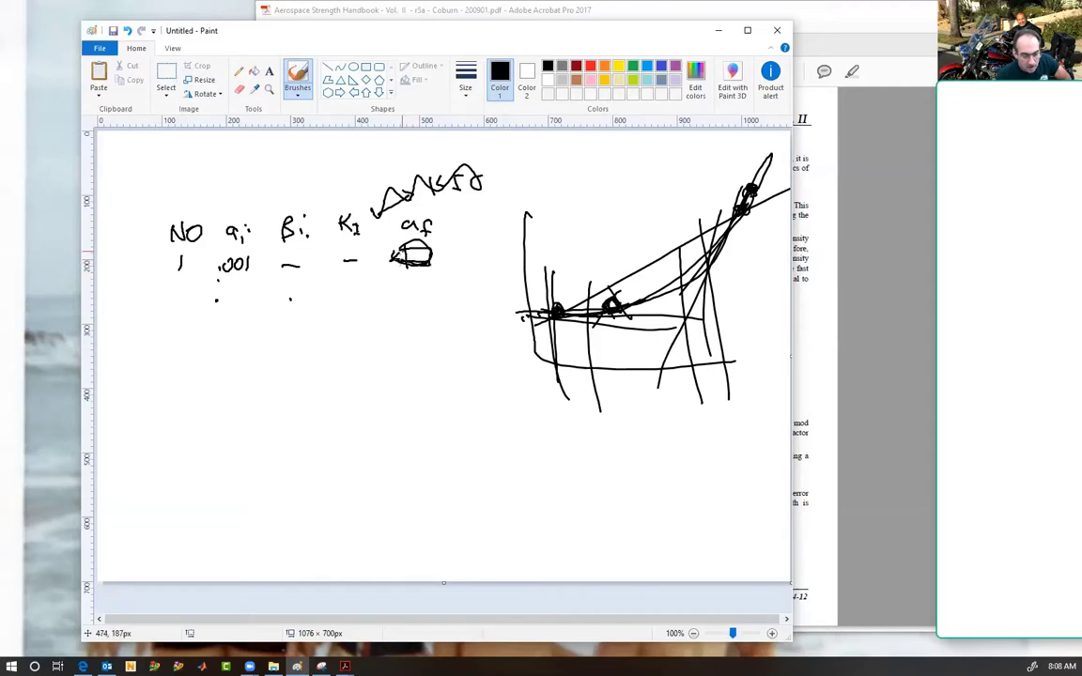
left_click(405, 266)
left_click_drag(427, 244, 438, 264)
left_click_drag(445, 242, 460, 244)
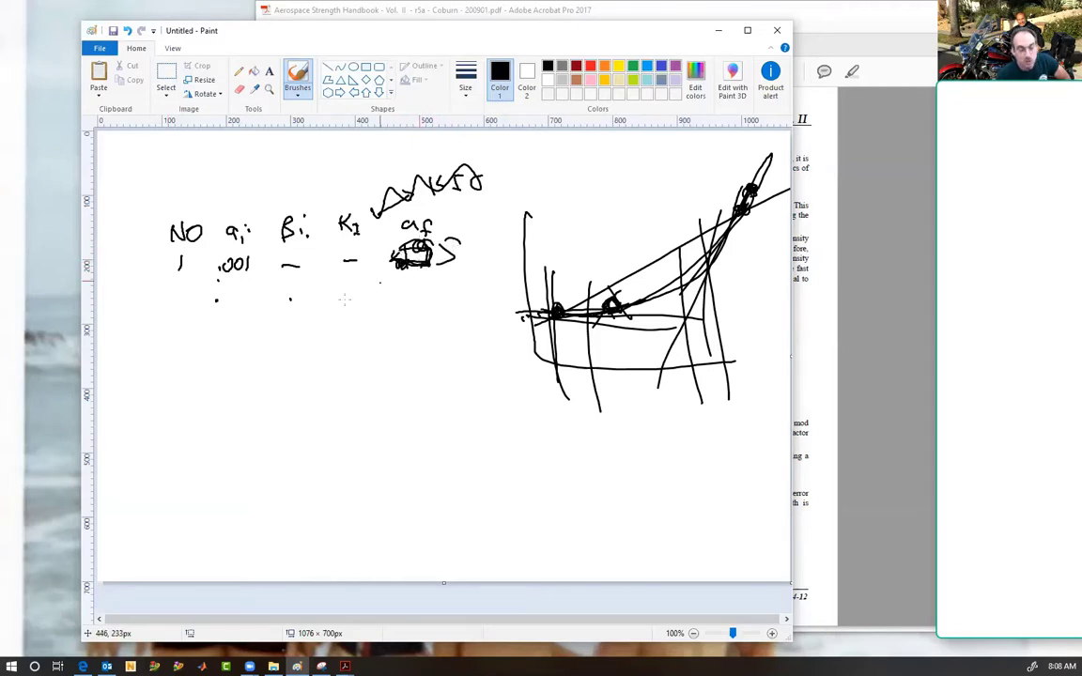
left_click(288, 300)
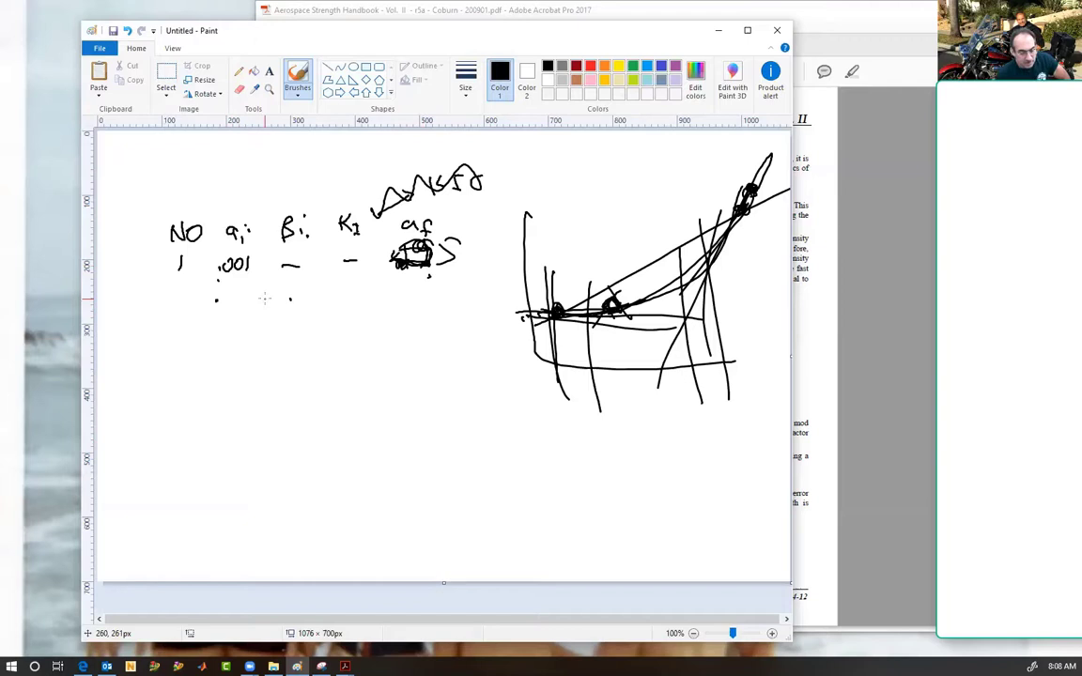
Handwrite "NiX" below the graph
left_click_drag(618, 444, 618, 462)
mouse_move(629, 441)
left_mouse_down()
mouse_move(629, 463)
mouse_move(629, 452)
left_mouse_up()
left_click(649, 439)
mouse_move(645, 446)
left_mouse_down()
mouse_move(645, 463)
mouse_move(666, 465)
left_mouse_up()
left_click_drag(668, 439, 644, 468)
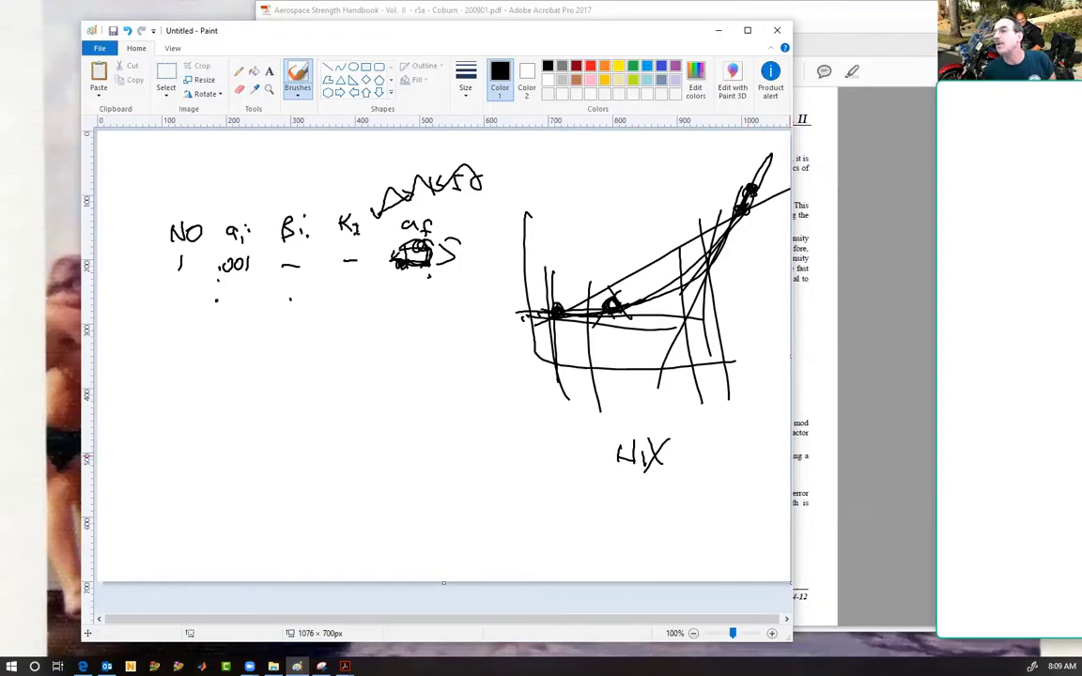
Return to the handbook PDF and go to the numerical calculus procedure for evaluating cycles to failure on page 70
left_click(908, 505)
scroll(822, 477, "down", 3)
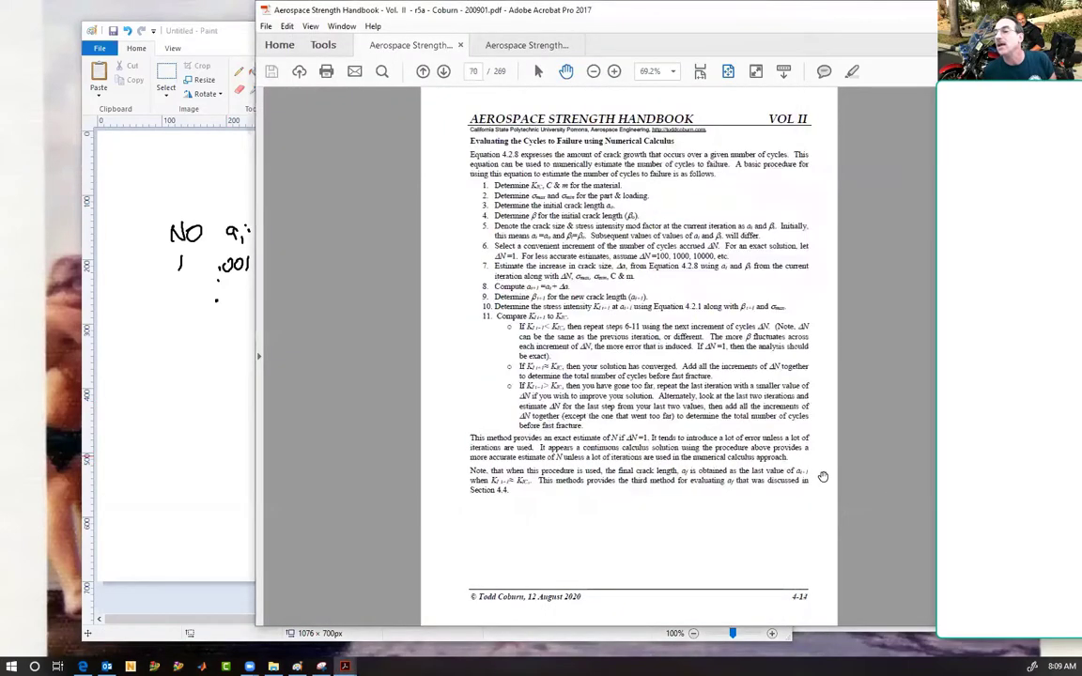
Compare the continuous calculus procedure on page 69 with the numerical calculus procedure on page 70
scroll(813, 470, "up", 1)
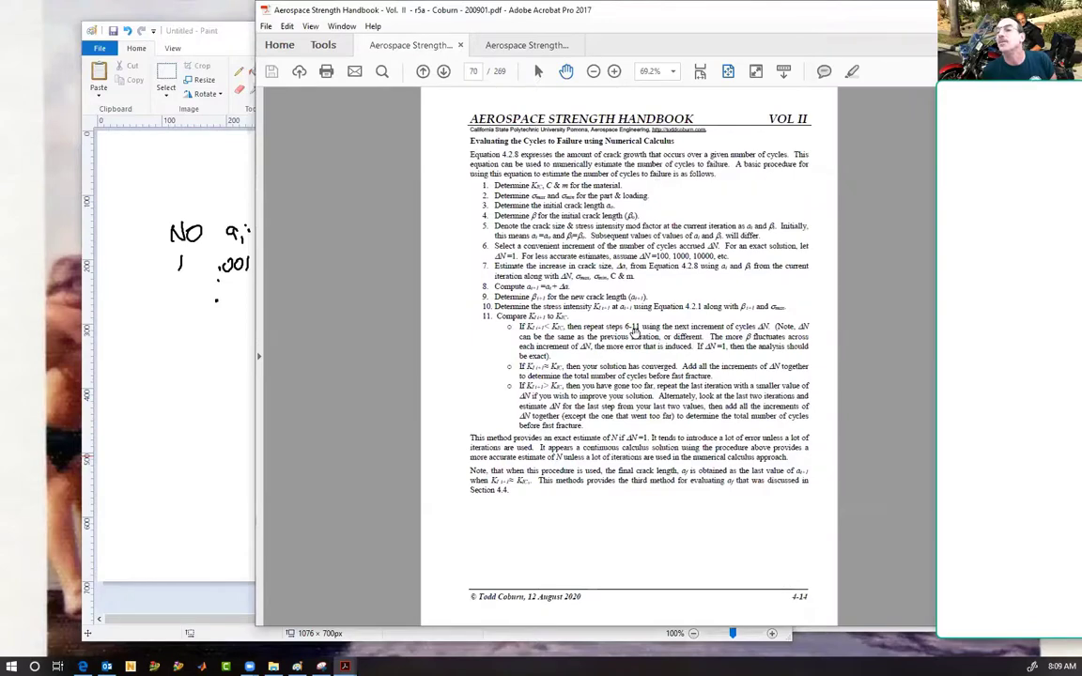
scroll(634, 332, "down", 1)
scroll(634, 332, "up", 2)
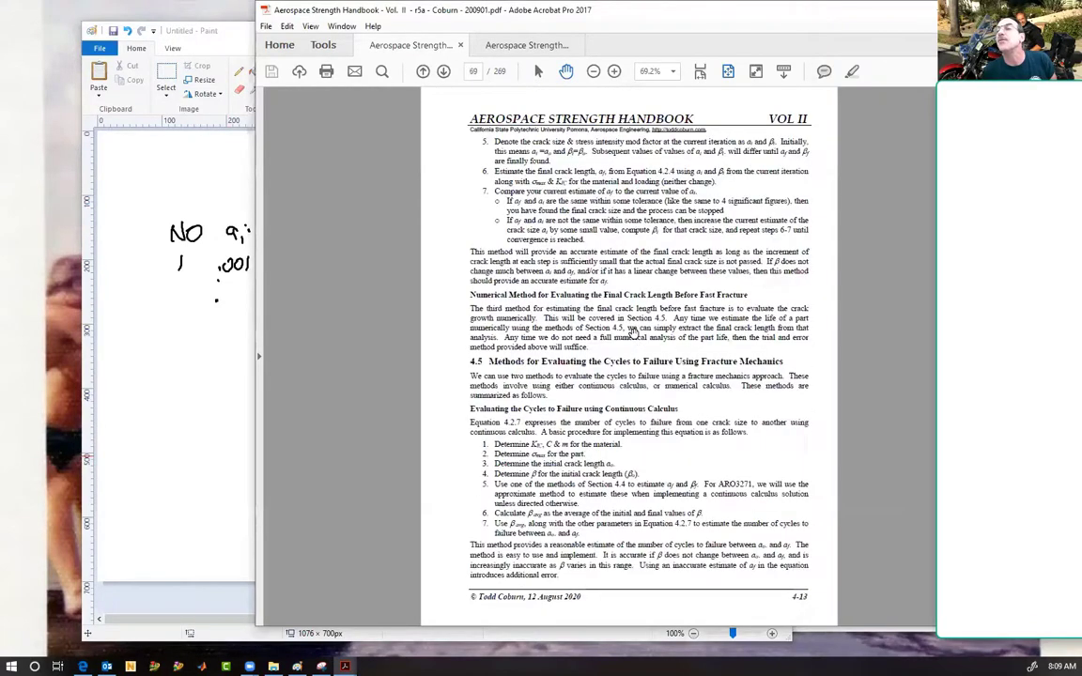
scroll(635, 332, "down", 1)
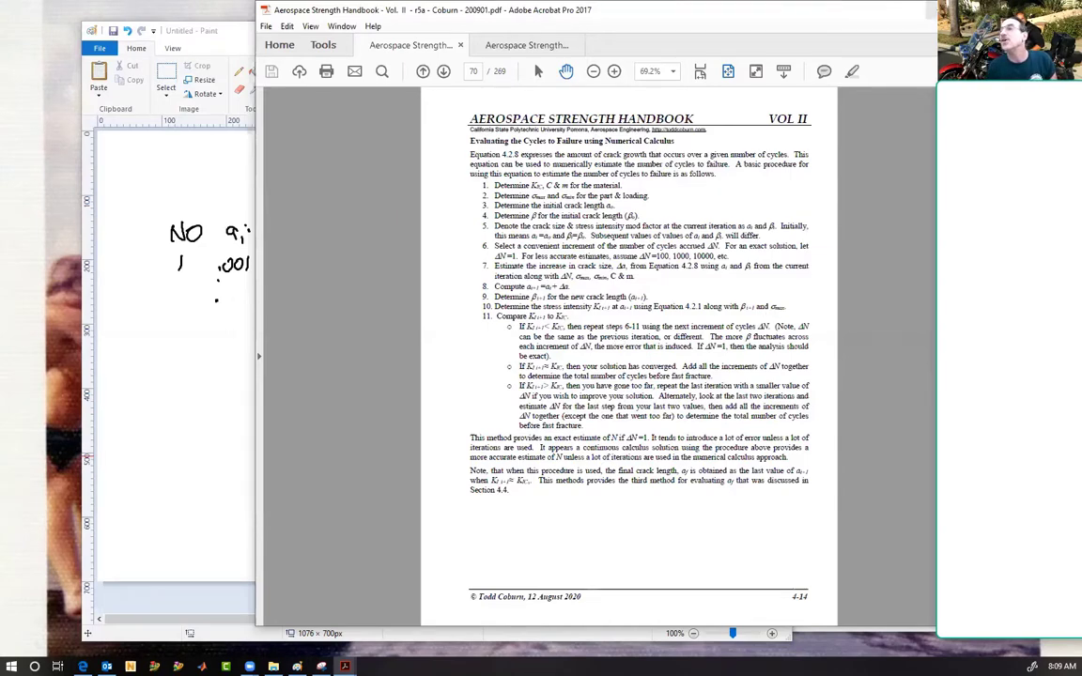
Return to the Paint sketch and erase the scribbled box and angular mark under the table's af heading
left_click(938, 10)
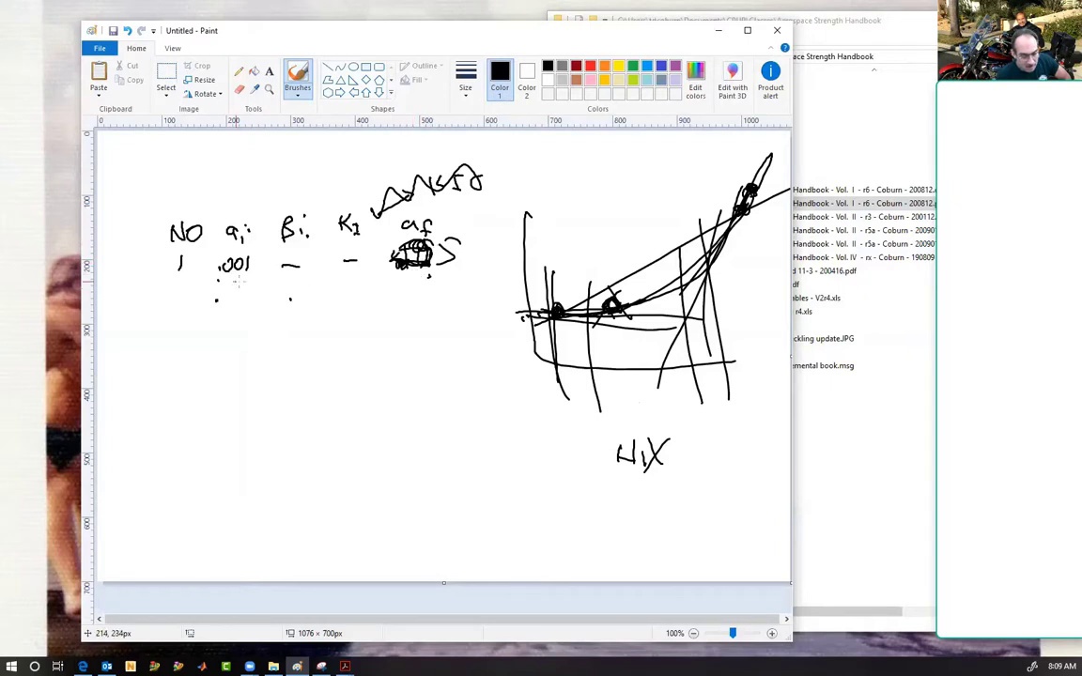
left_click(238, 88)
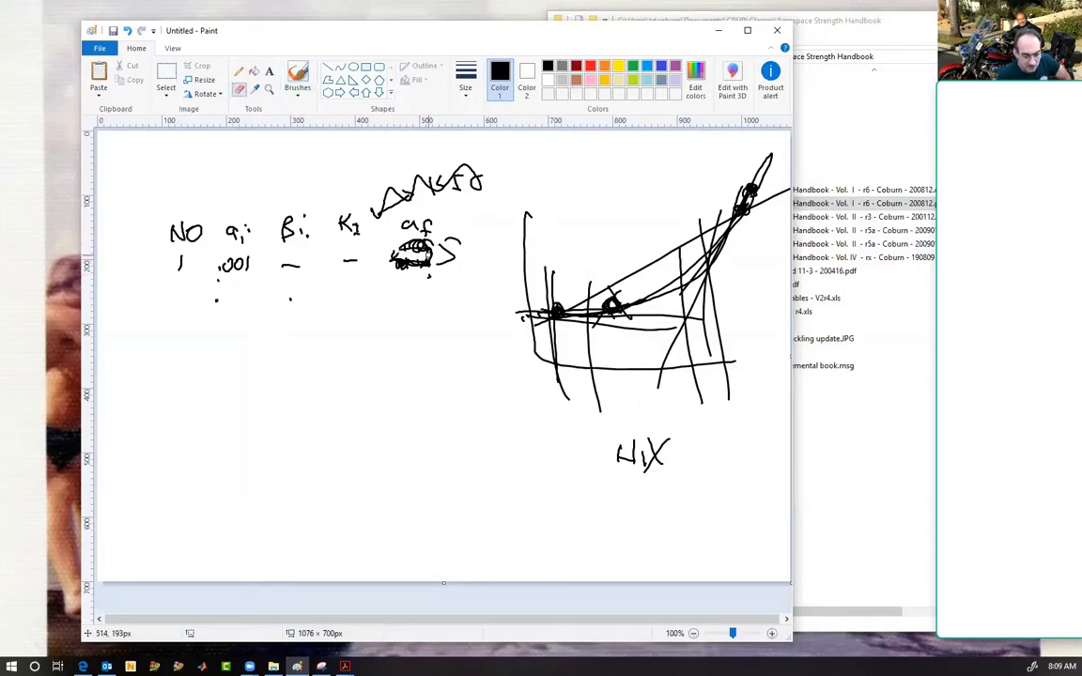
mouse_move(431, 258)
left_mouse_down()
mouse_move(391, 244)
mouse_move(419, 261)
left_mouse_up()
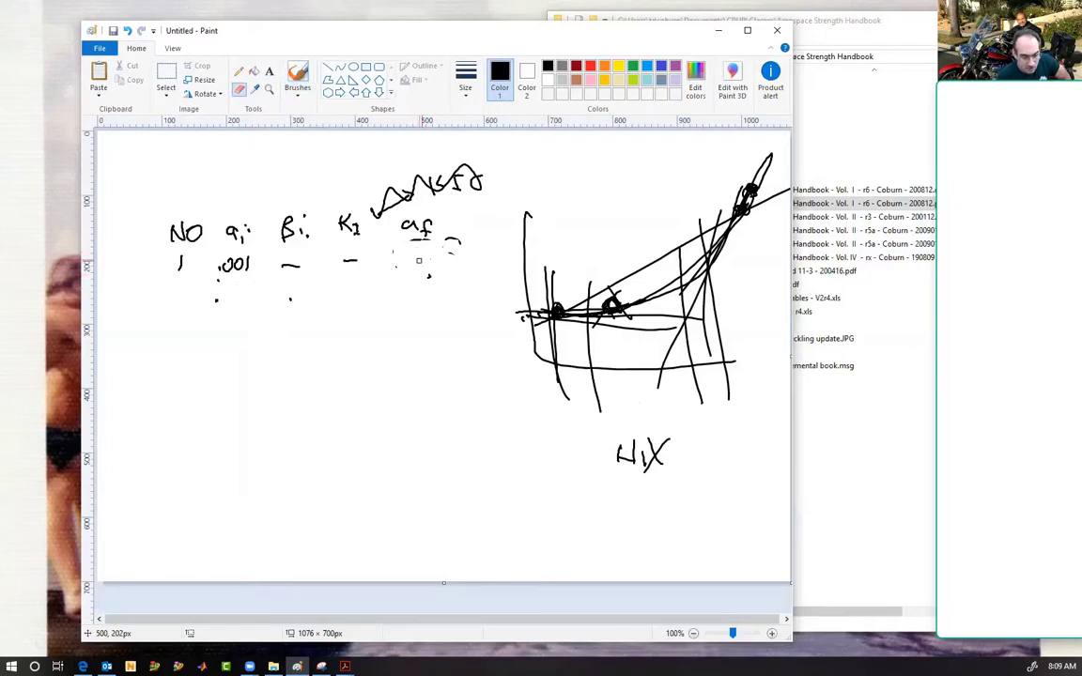
With the Pencil, underline the first row's K dash, add a sigma note above the K heading, and write .95 under af
left_click(239, 72)
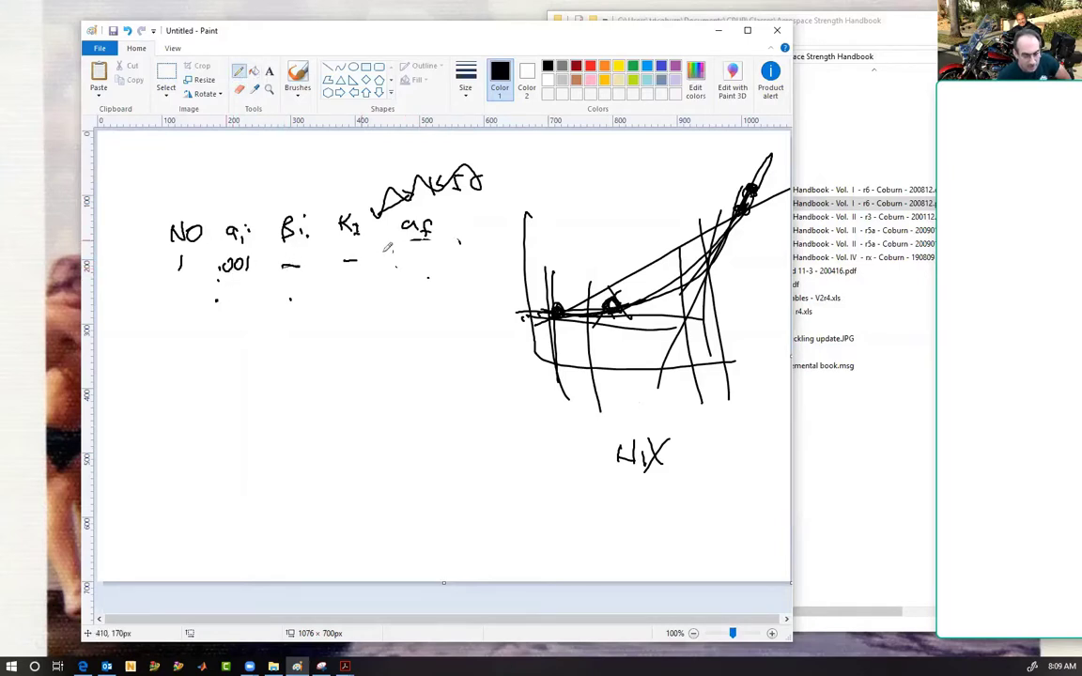
left_click_drag(342, 260, 360, 256)
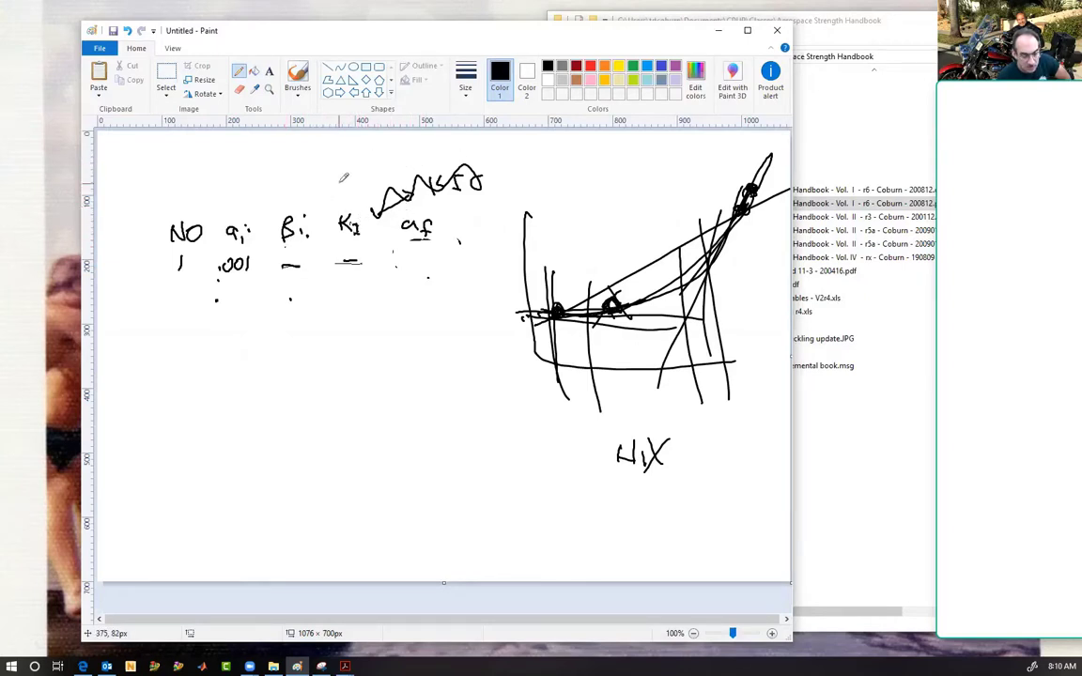
left_click_drag(349, 186, 402, 183)
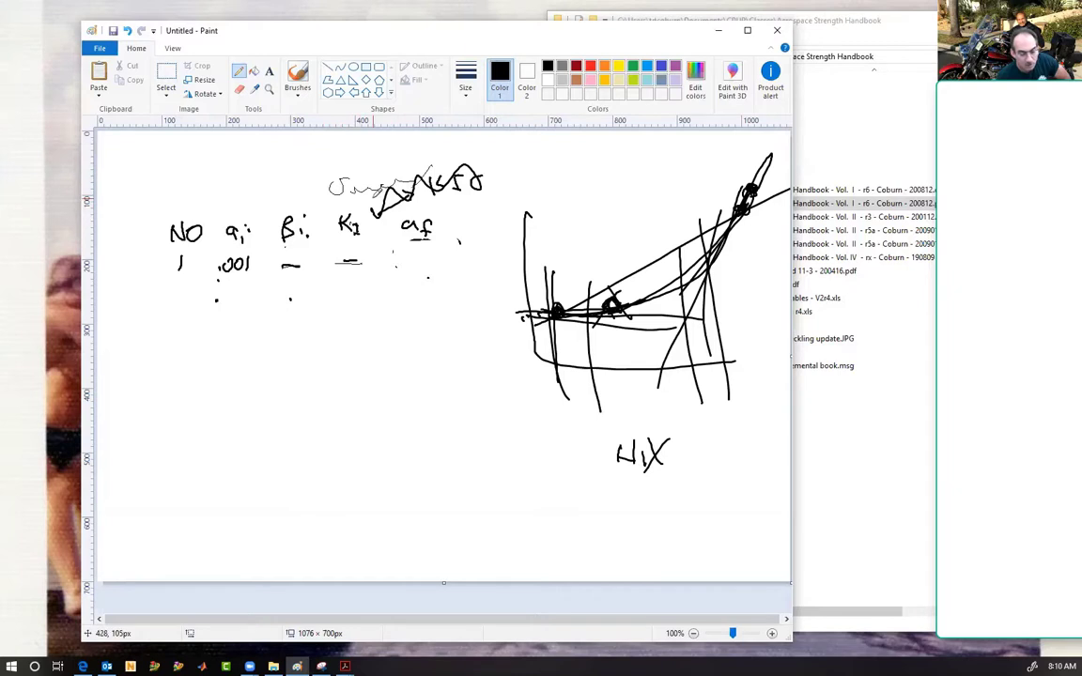
left_click(465, 85)
left_click(485, 171)
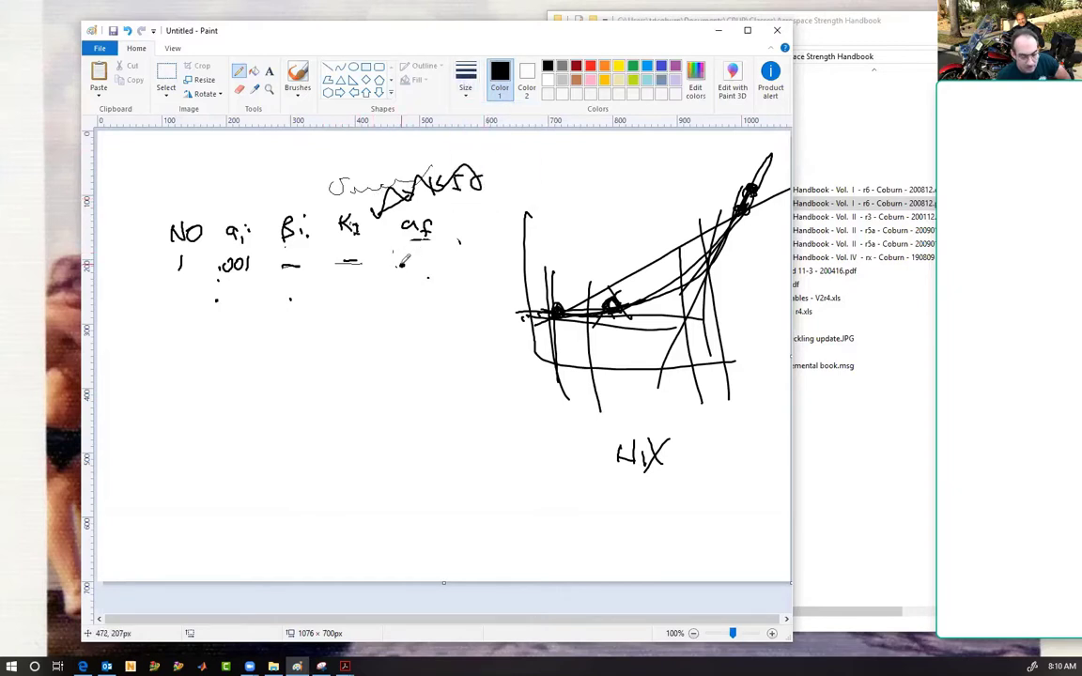
left_click_drag(413, 254, 414, 270)
mouse_move(423, 251)
left_mouse_down()
mouse_move(423, 266)
mouse_move(436, 249)
left_mouse_up()
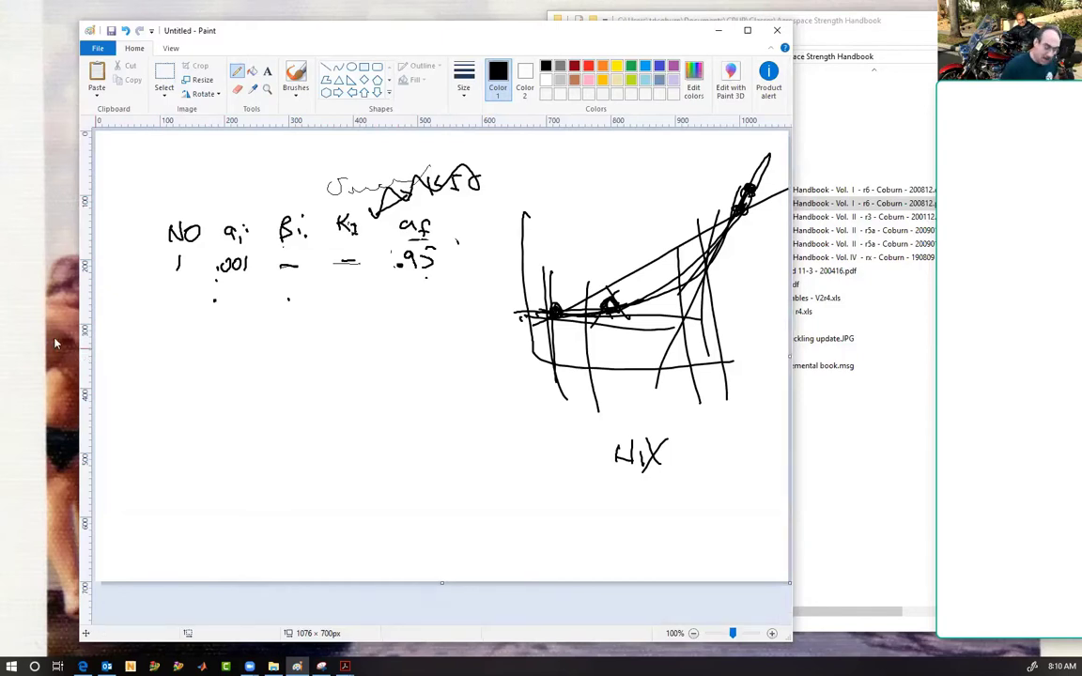
Draw one more vertical line through the graph near the curve's start and one at its steep end
left_click_drag(567, 286, 582, 398)
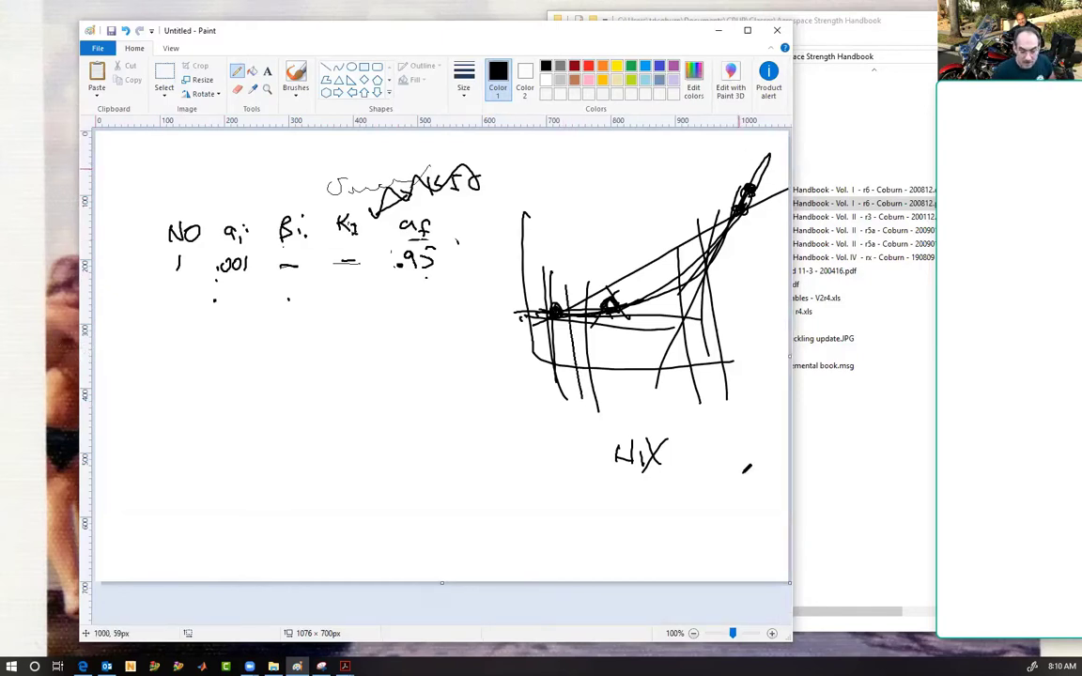
left_click_drag(736, 186, 752, 395)
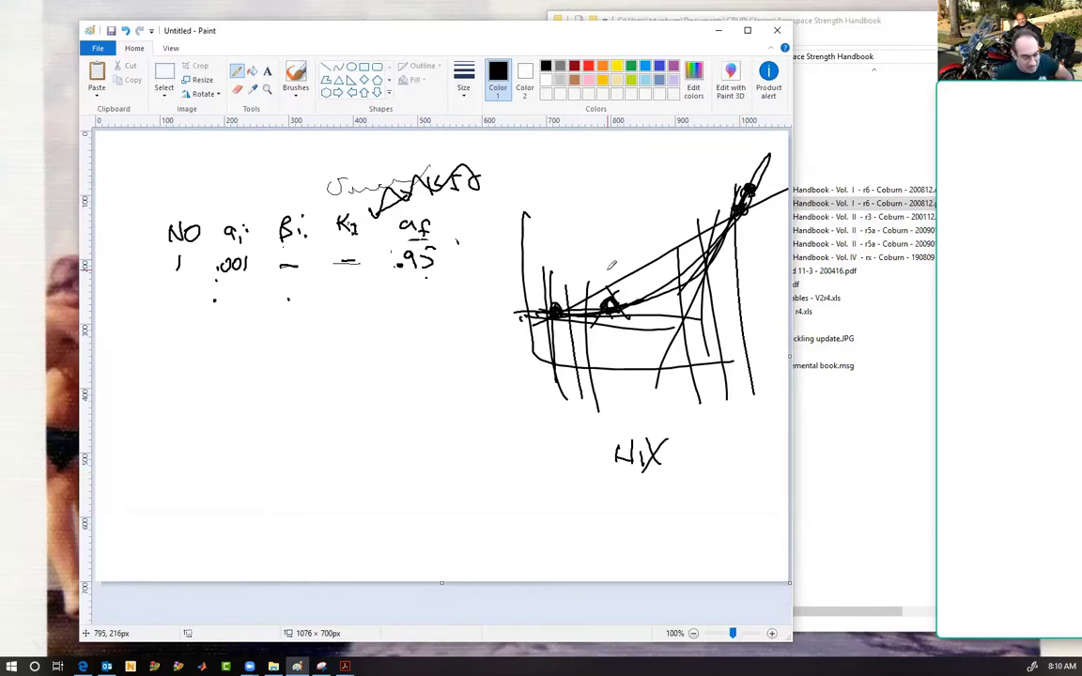
Handwrite row 2 of the iteration table with ai .01, a dash under beta, and af .85
mouse_move(169, 291)
left_mouse_down()
mouse_move(180, 304)
mouse_move(302, 296)
left_mouse_up()
left_click(212, 301)
left_click(403, 306)
left_click_drag(419, 286, 420, 286)
mouse_move(429, 284)
left_mouse_down()
mouse_move(429, 304)
mouse_move(446, 280)
left_mouse_up()
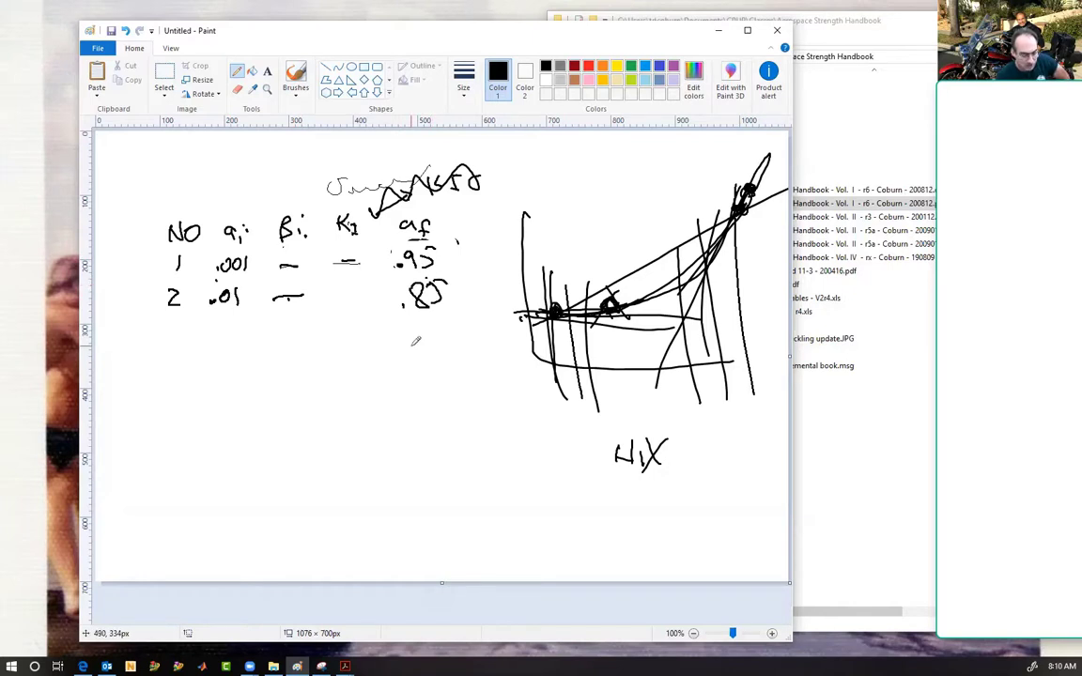
Retrace the flat start of the graph's curve and circle points on its flat and steep portions
mouse_move(548, 318)
left_mouse_down()
mouse_move(612, 306)
mouse_move(604, 316)
mouse_move(622, 325)
left_mouse_up()
mouse_move(750, 200)
left_mouse_down()
mouse_move(748, 188)
mouse_move(712, 246)
mouse_move(729, 260)
left_mouse_up()
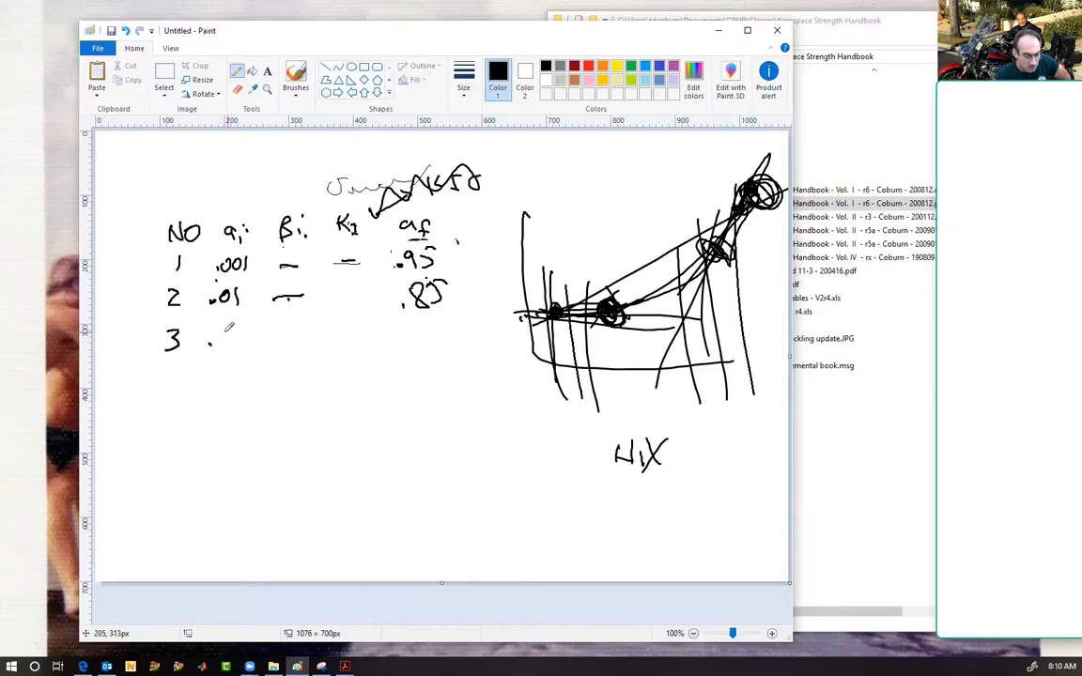
Handwrite row 3 of the iteration table with ai .10, dashes under beta and K, and af .75
mouse_move(223, 330)
left_mouse_down()
mouse_move(223, 347)
mouse_move(243, 329)
mouse_move(312, 345)
left_mouse_up()
mouse_move(347, 344)
left_mouse_down()
mouse_move(431, 328)
mouse_move(428, 351)
left_mouse_up()
left_click(408, 345)
mouse_move(443, 326)
left_mouse_down()
mouse_move(438, 348)
mouse_move(459, 321)
left_mouse_up()
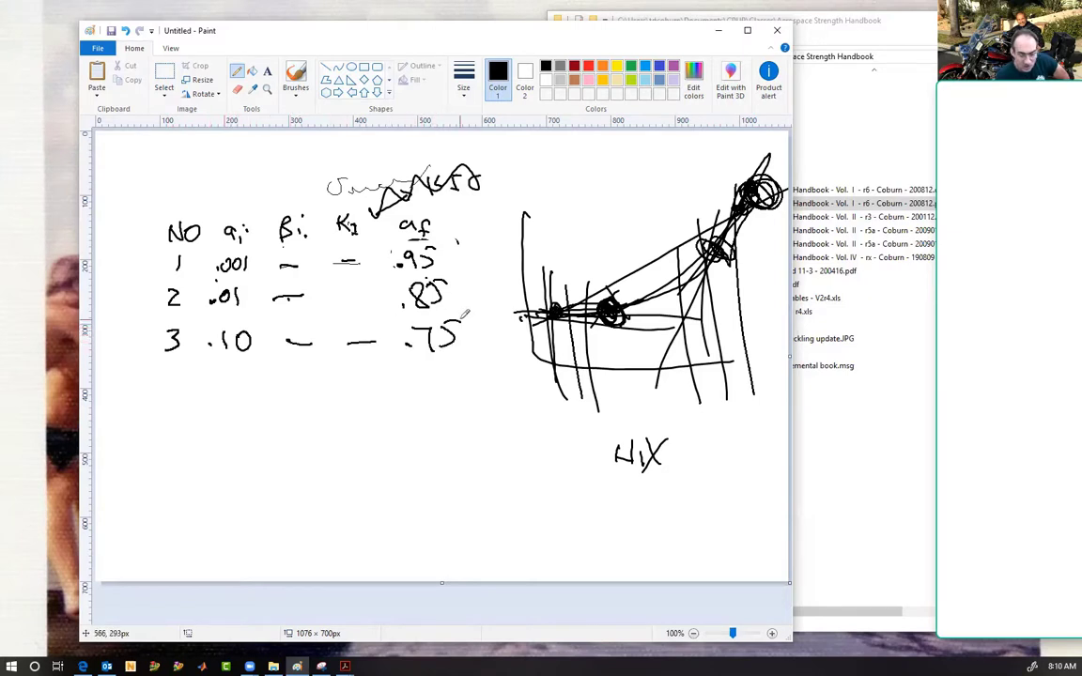
Mark over the curve's ends and circle additional points along its middle, closing in from both sides
left_click_drag(738, 193, 749, 195)
left_click_drag(730, 231, 725, 250)
left_click_drag(689, 269, 688, 281)
left_click_drag(532, 318, 541, 316)
left_click_drag(645, 304, 643, 314)
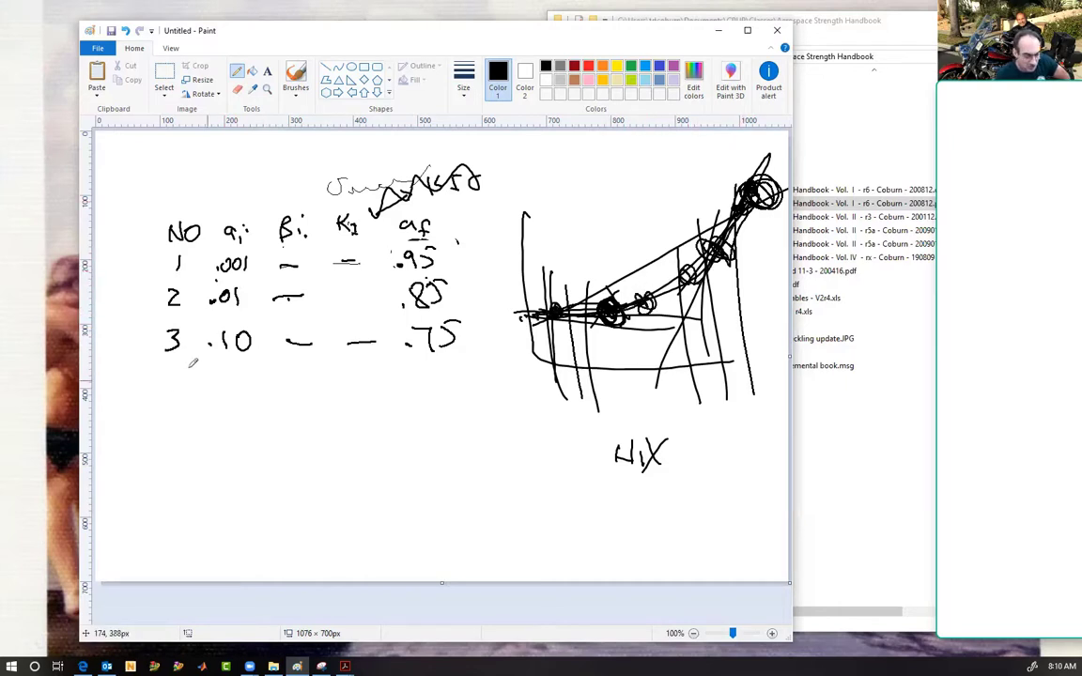
Handwrite row 4 with ai .3 and af .65, and row 5 with ai .45 and af .55, dashing beta and K
mouse_move(170, 378)
left_mouse_down()
mouse_move(183, 387)
mouse_move(175, 400)
mouse_move(237, 384)
mouse_move(225, 397)
left_mouse_up()
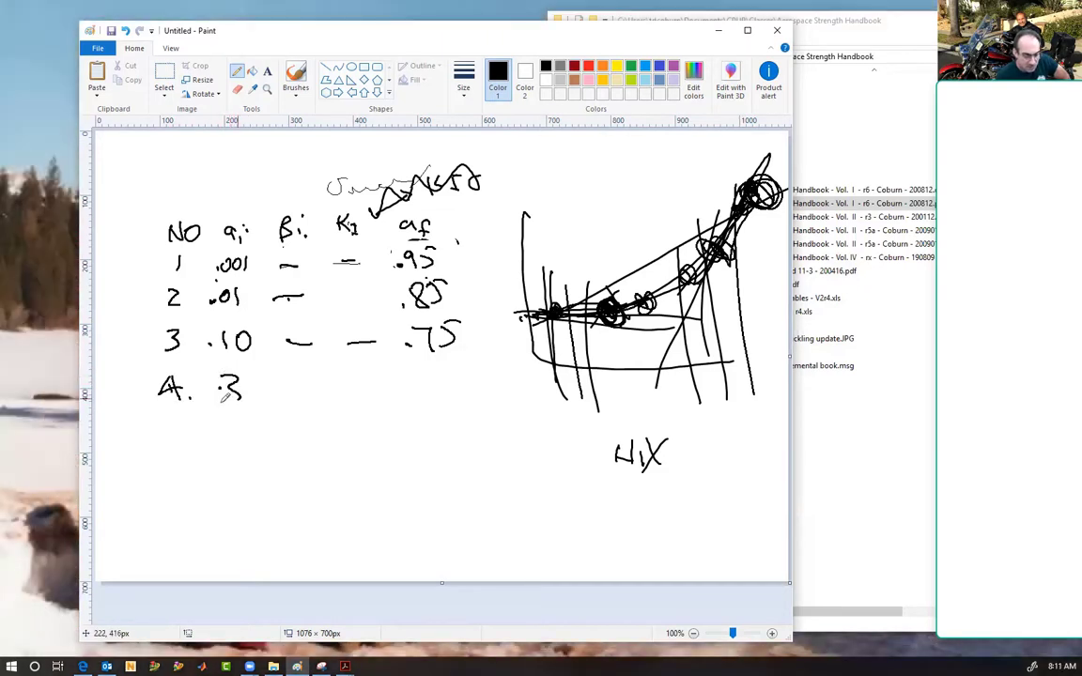
mouse_move(300, 390)
left_mouse_down()
mouse_move(372, 385)
mouse_move(453, 400)
left_mouse_up()
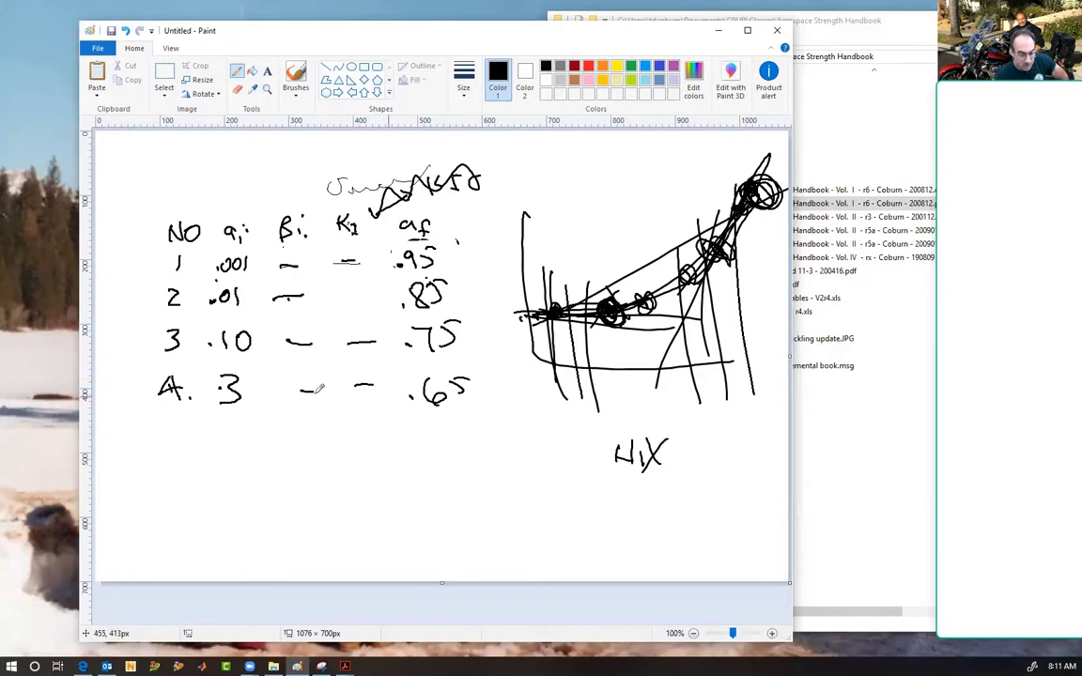
left_click(166, 458)
left_click_drag(182, 432, 163, 458)
left_click(206, 455)
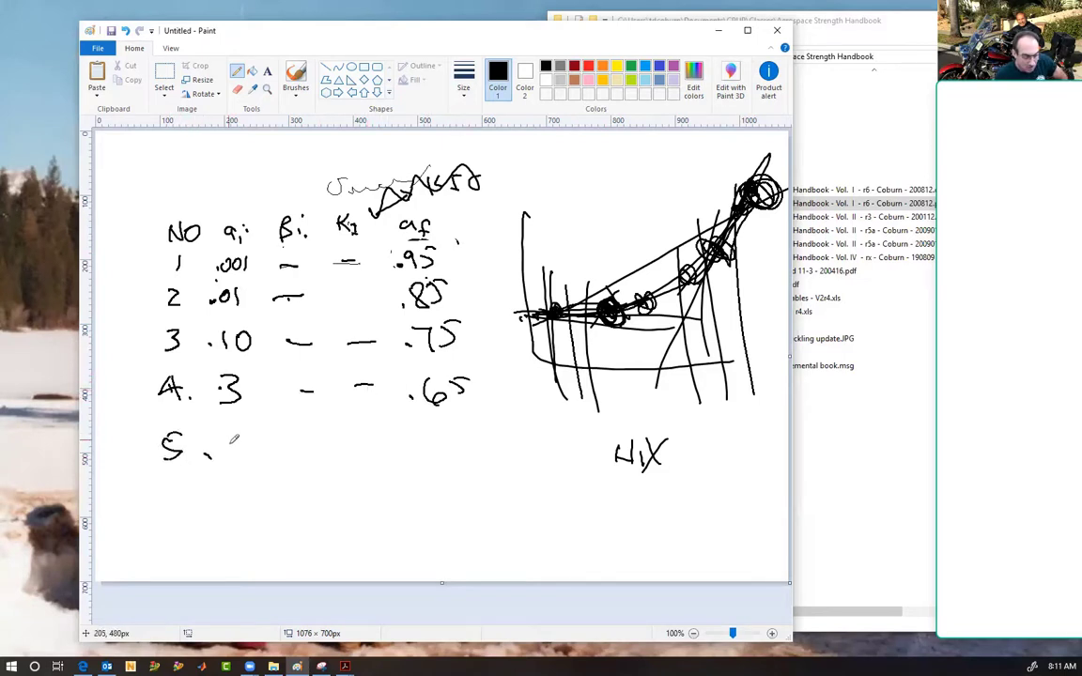
mouse_move(219, 433)
left_mouse_down()
mouse_move(237, 441)
mouse_move(223, 460)
mouse_move(246, 454)
left_mouse_up()
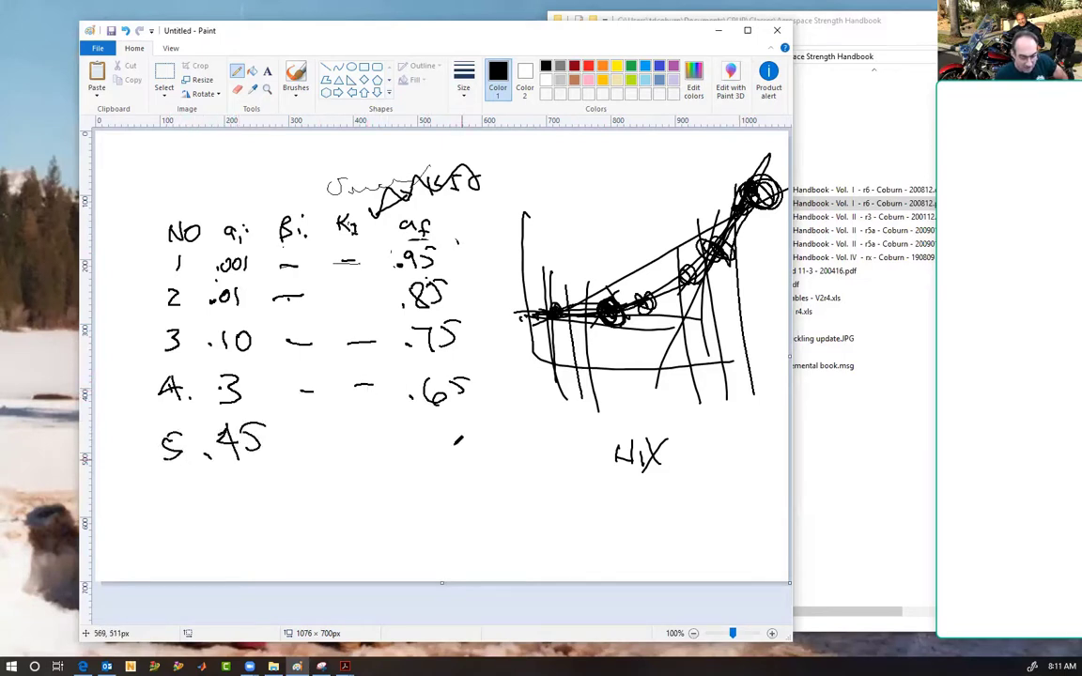
left_click(434, 443)
mouse_move(441, 427)
left_mouse_down()
mouse_move(466, 433)
mouse_move(460, 451)
left_mouse_up()
left_click_drag(462, 429, 481, 423)
left_click_drag(297, 438, 307, 440)
left_click_drag(354, 433, 367, 438)
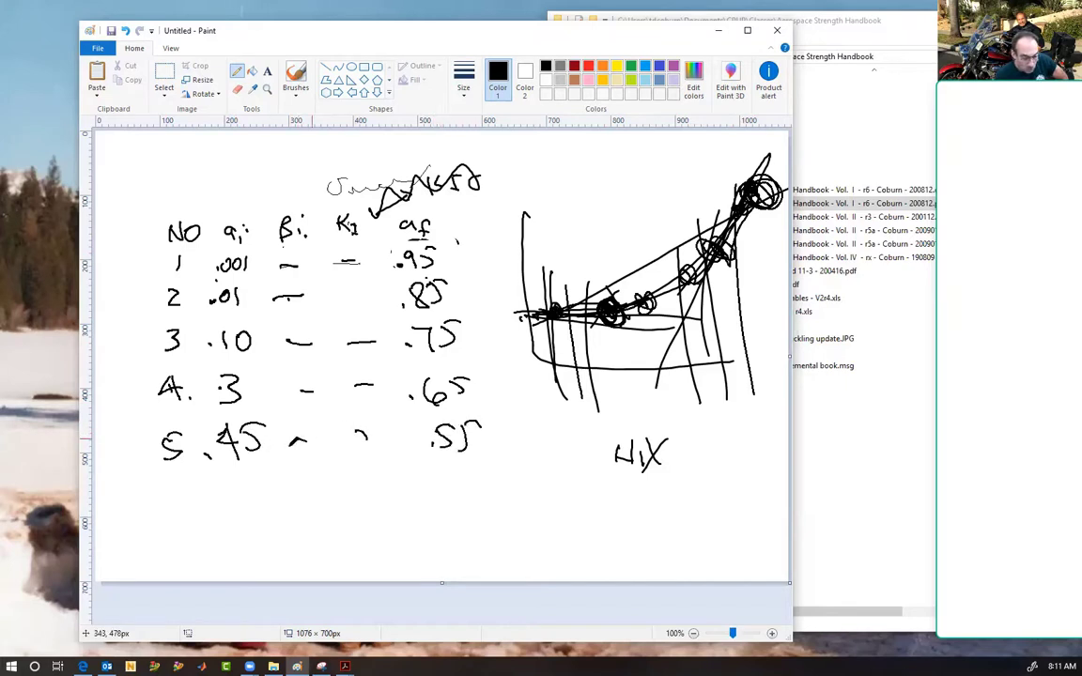
Handwrite row 6 with ai .50 and af .51, and row 7 with ai .505 and af .504
left_click(171, 476)
mouse_move(181, 476)
left_mouse_down()
mouse_move(169, 489)
mouse_move(222, 496)
mouse_move(253, 479)
left_mouse_up()
left_click(434, 495)
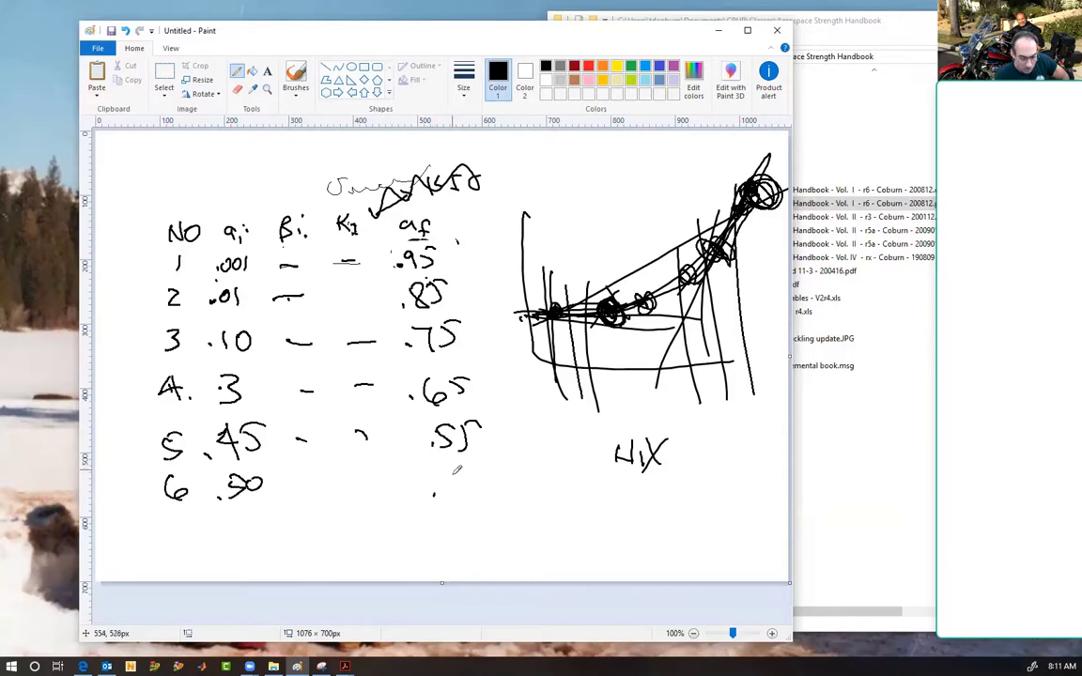
mouse_move(461, 466)
left_mouse_down()
mouse_move(473, 487)
mouse_move(464, 500)
mouse_move(483, 502)
left_mouse_up()
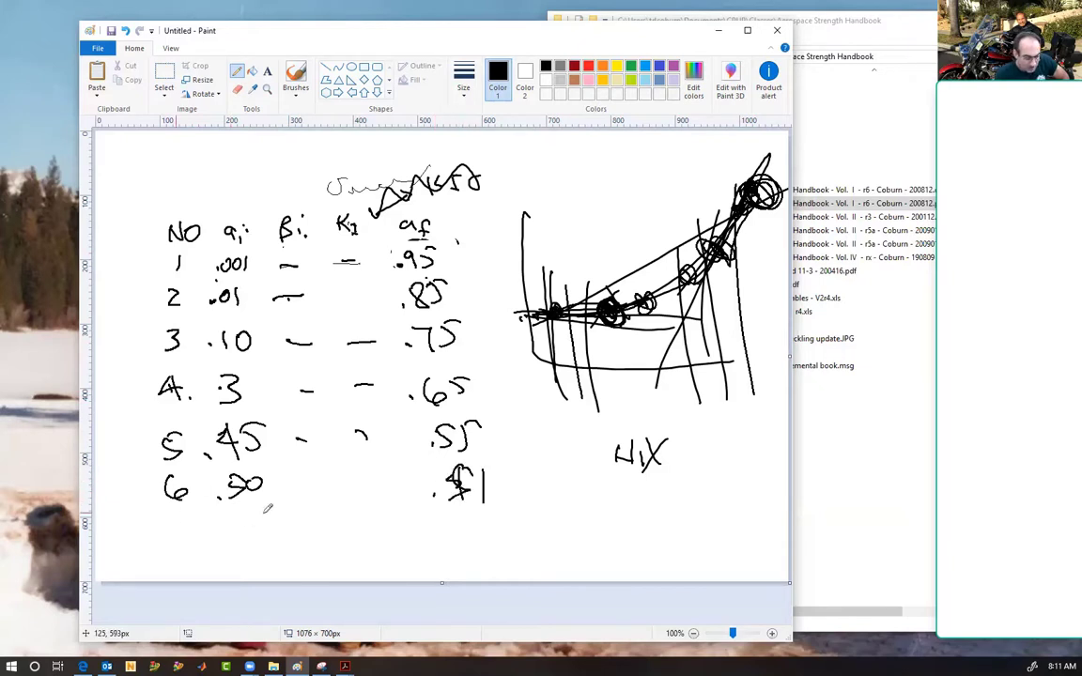
mouse_move(243, 513)
left_mouse_down()
mouse_move(229, 532)
mouse_move(256, 507)
mouse_move(267, 523)
mouse_move(284, 502)
left_mouse_up()
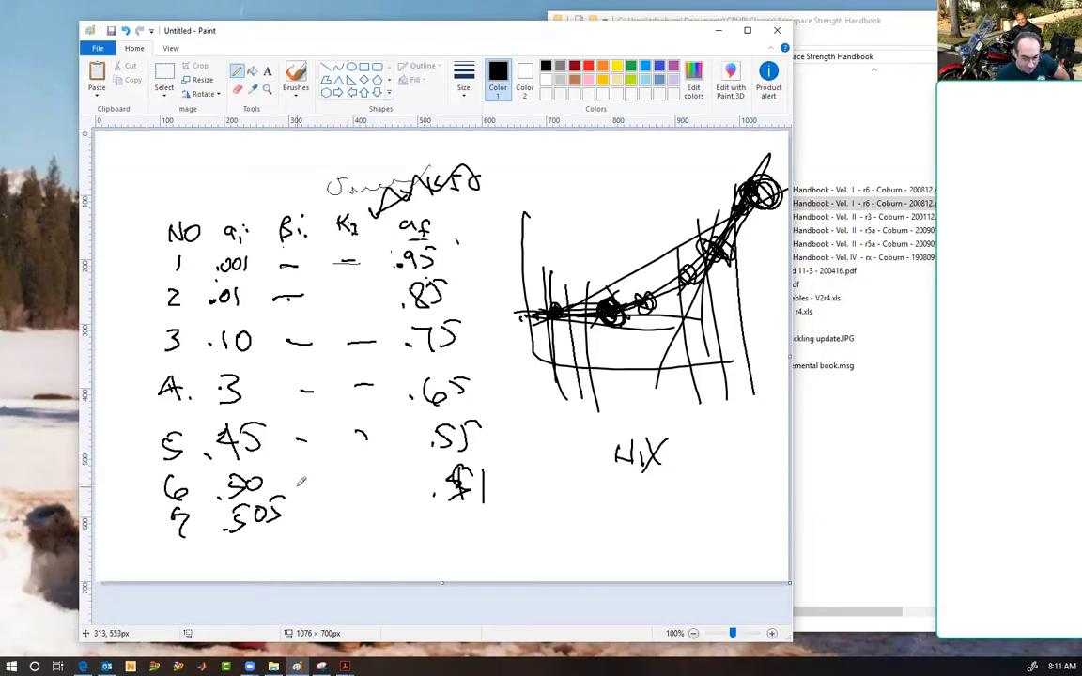
left_click(440, 533)
mouse_move(458, 518)
left_mouse_down()
mouse_move(460, 532)
mouse_move(481, 515)
mouse_move(512, 526)
mouse_move(506, 542)
left_mouse_up()
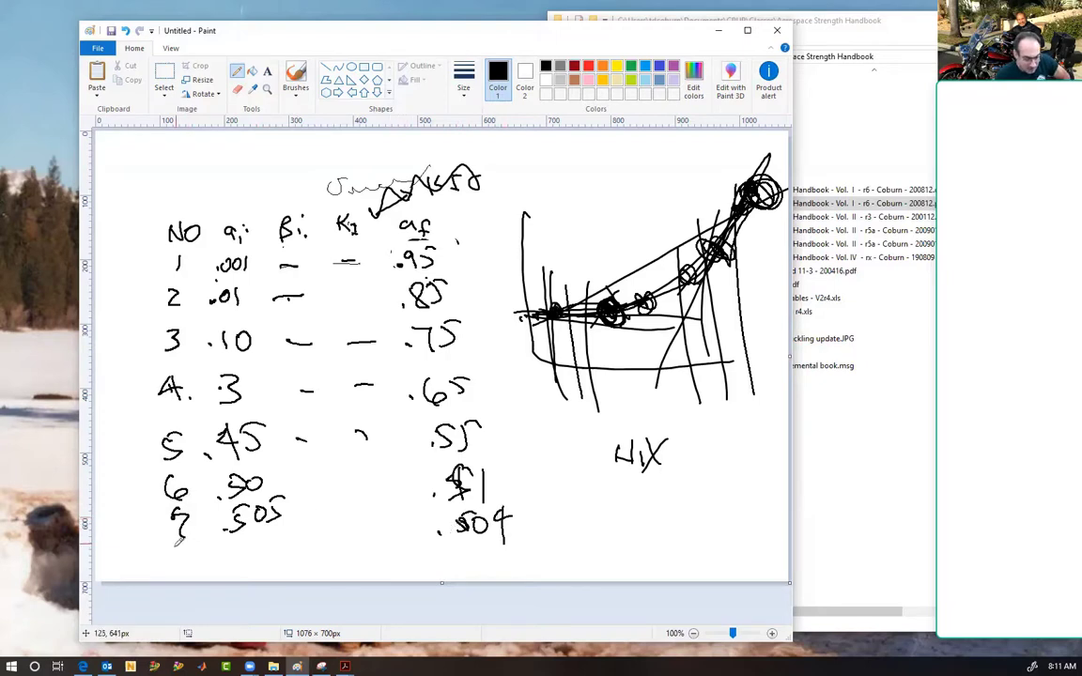
Handwrite row 8 with ai .5048 and af .5049, and draw outlines around both values
mouse_move(186, 550)
left_mouse_down()
mouse_move(180, 568)
mouse_move(179, 560)
mouse_move(277, 560)
mouse_move(236, 562)
mouse_move(233, 575)
left_mouse_up()
left_click(222, 565)
mouse_move(235, 547)
left_mouse_down()
mouse_move(273, 575)
mouse_move(284, 570)
left_mouse_up()
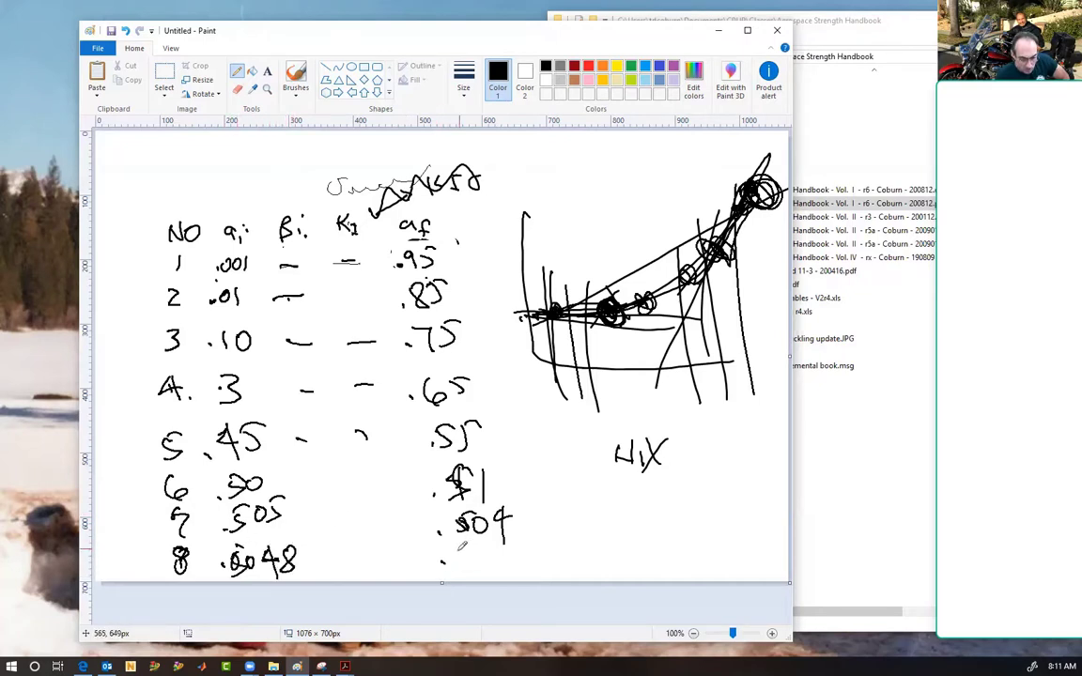
mouse_move(467, 541)
left_mouse_down()
mouse_move(460, 556)
mouse_move(475, 547)
mouse_move(510, 560)
left_mouse_up()
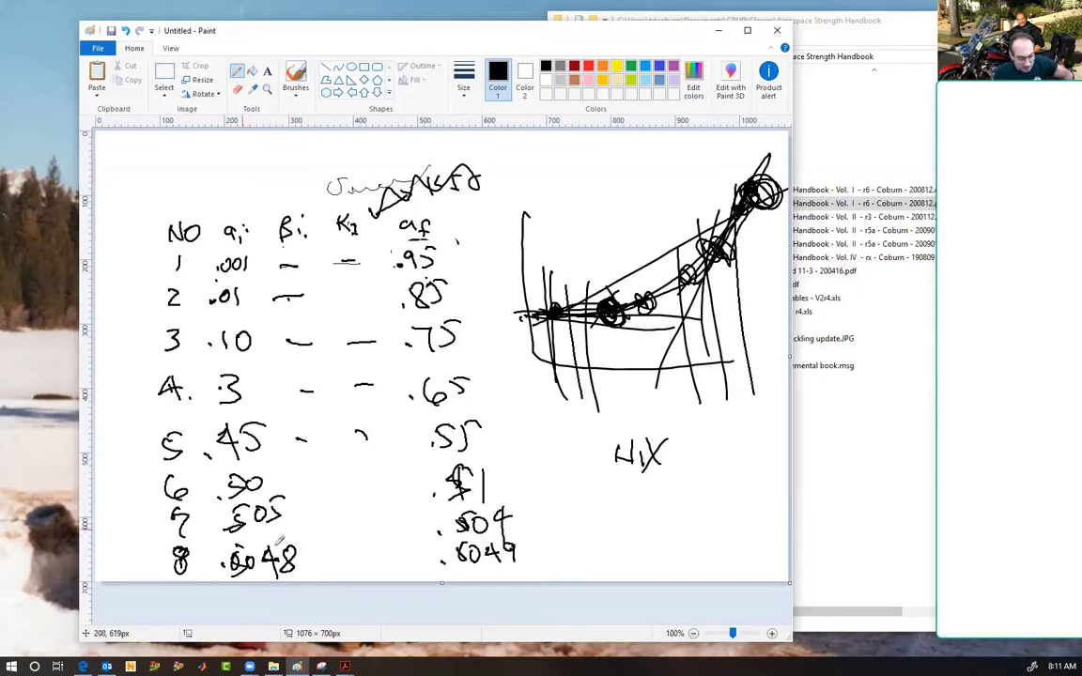
left_click_drag(281, 524, 207, 577)
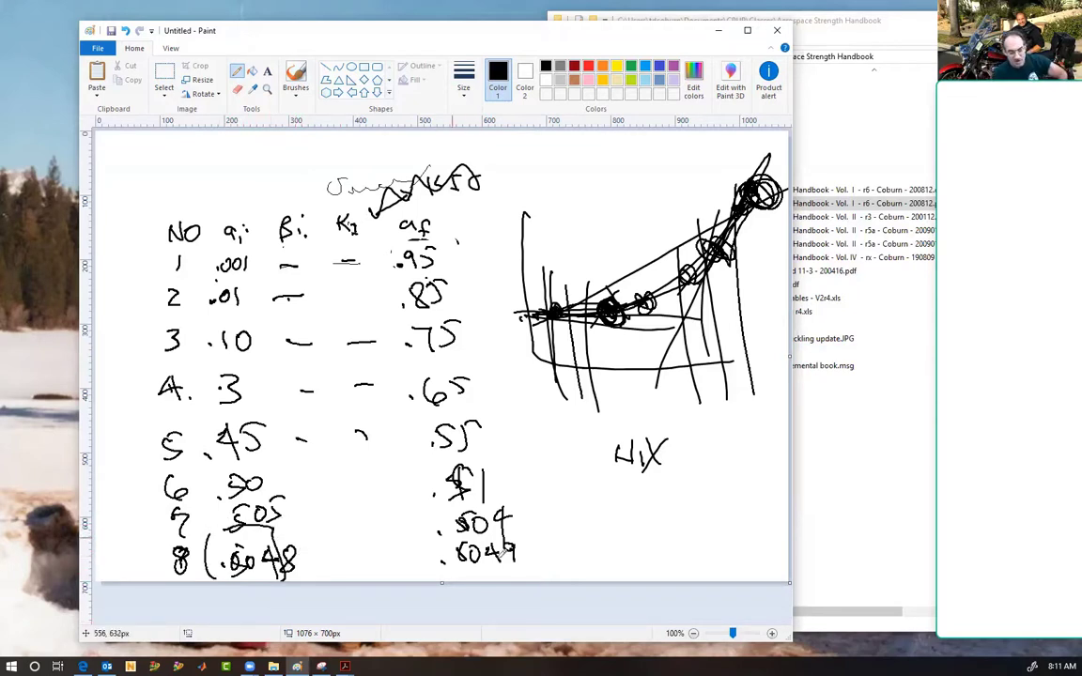
left_click_drag(449, 515, 518, 514)
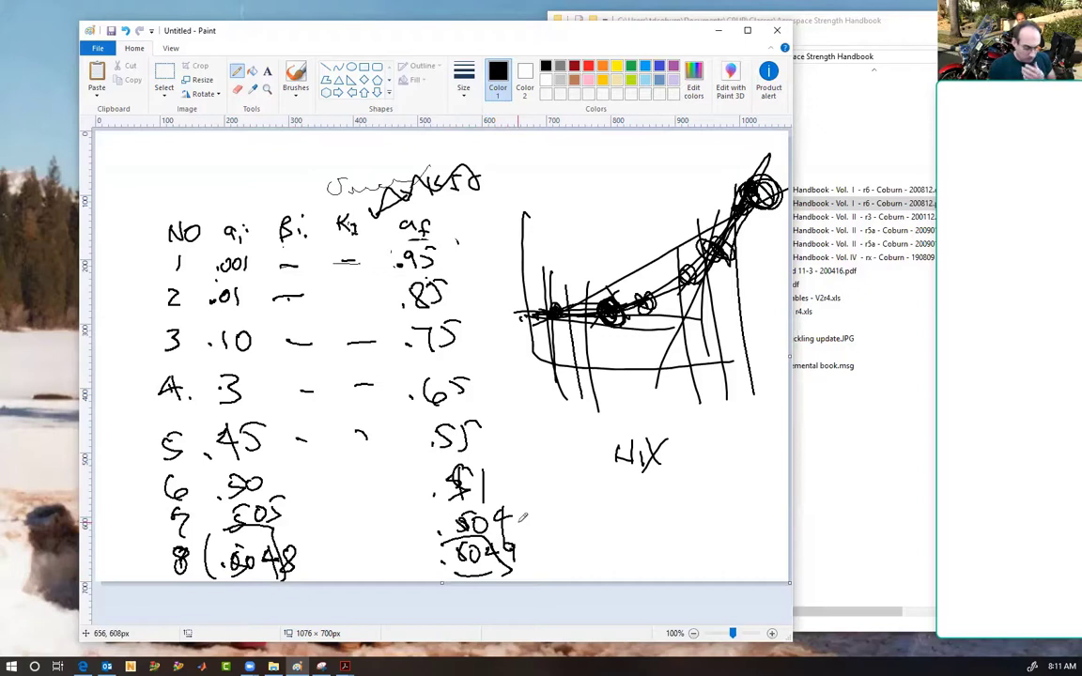